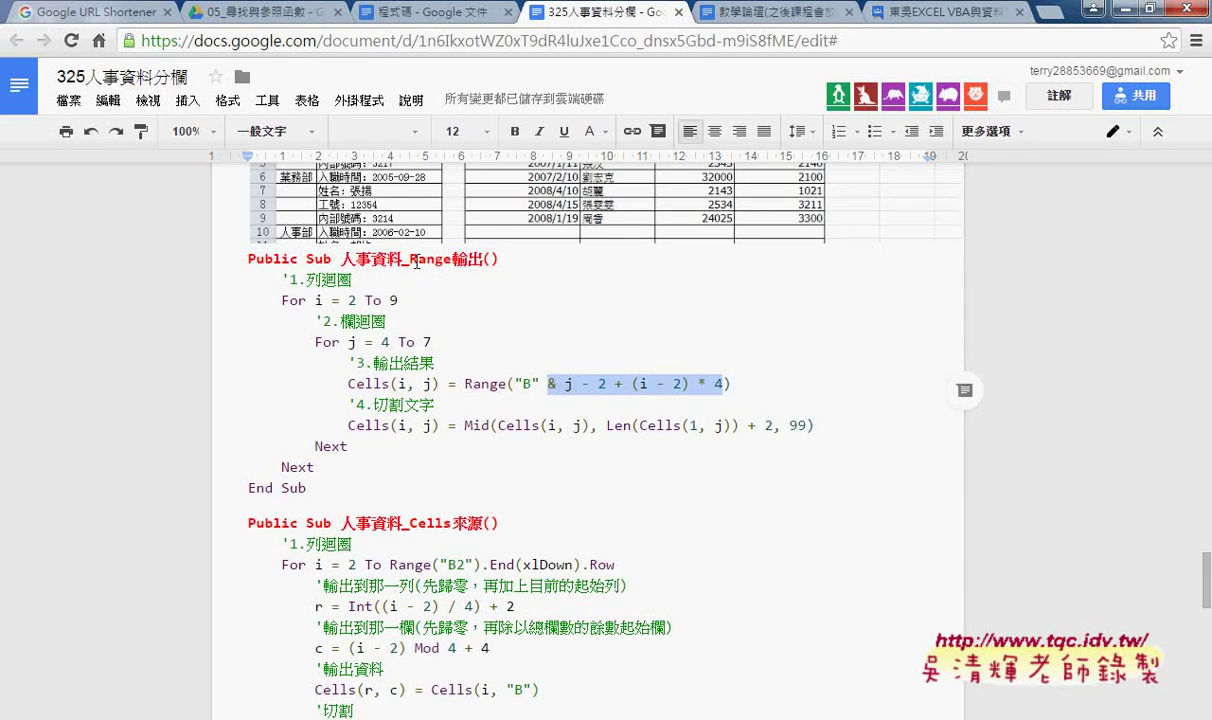
- Select 'Range' in the macro title in Google Docs, then switch to the Excel personnel workbook
drag(410, 258, 483, 258)
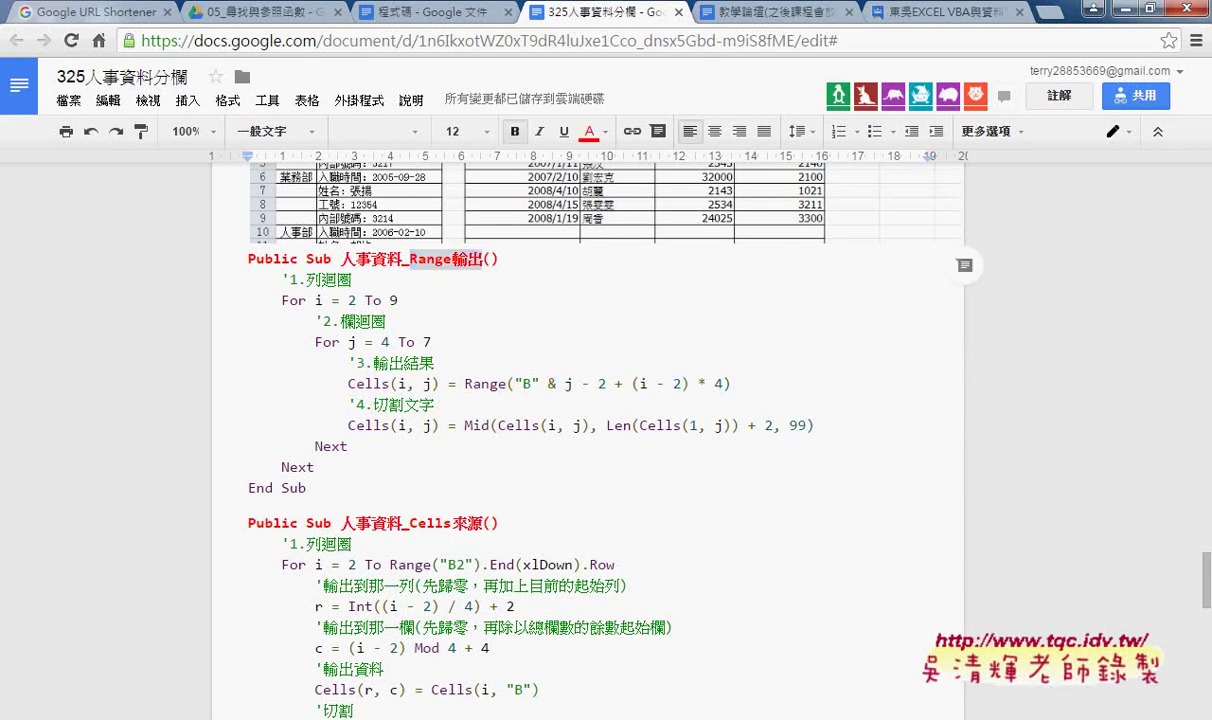
key(alt+Tab)
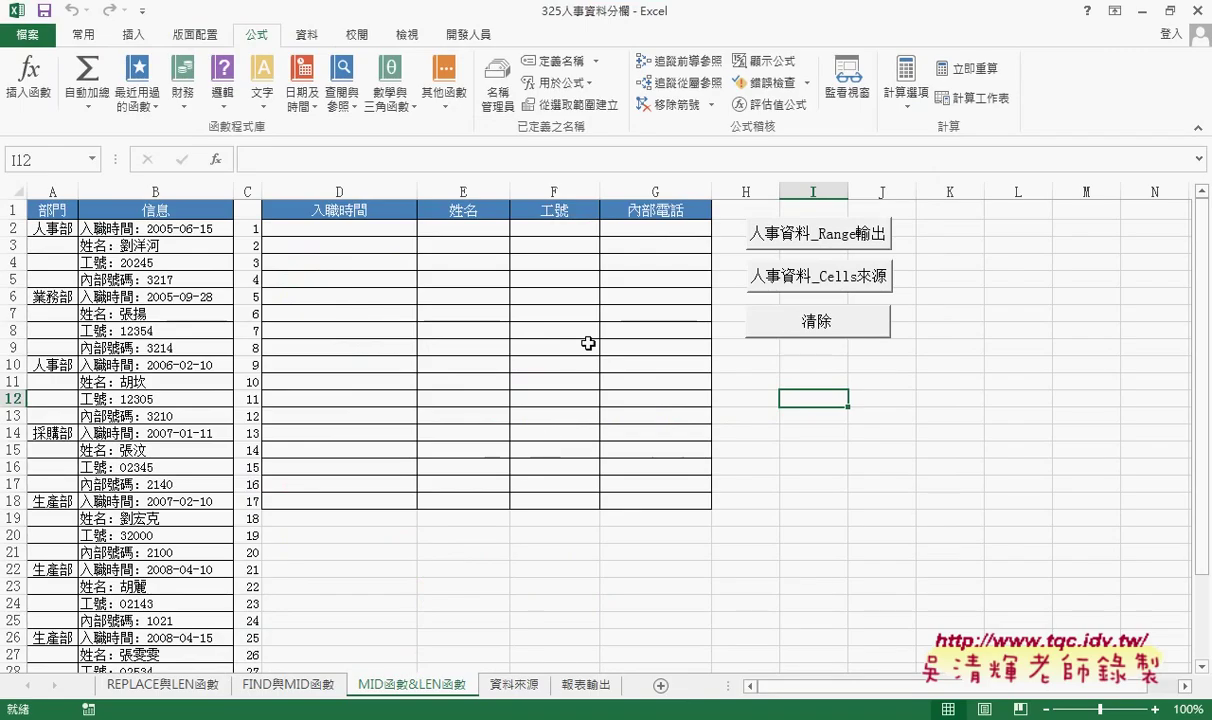
mouse_move(354, 228)
mouse_down()
mouse_move(357, 344)
mouse_move(657, 350)
mouse_up()
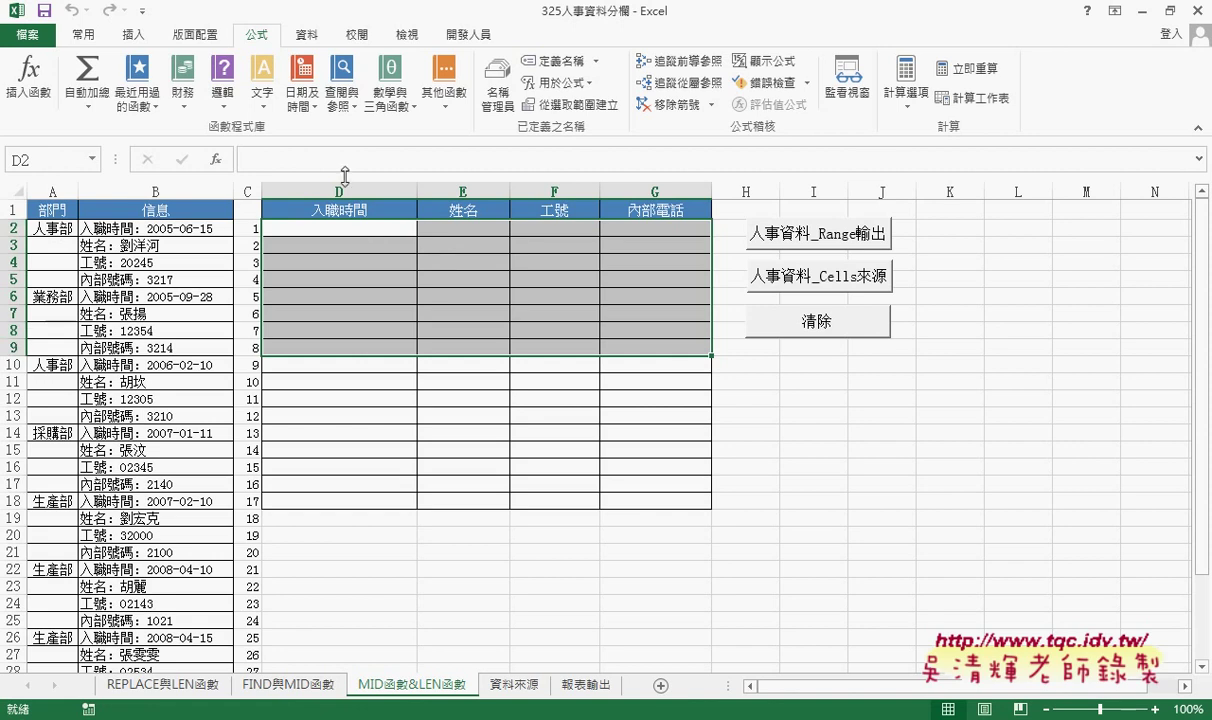
click(379, 229)
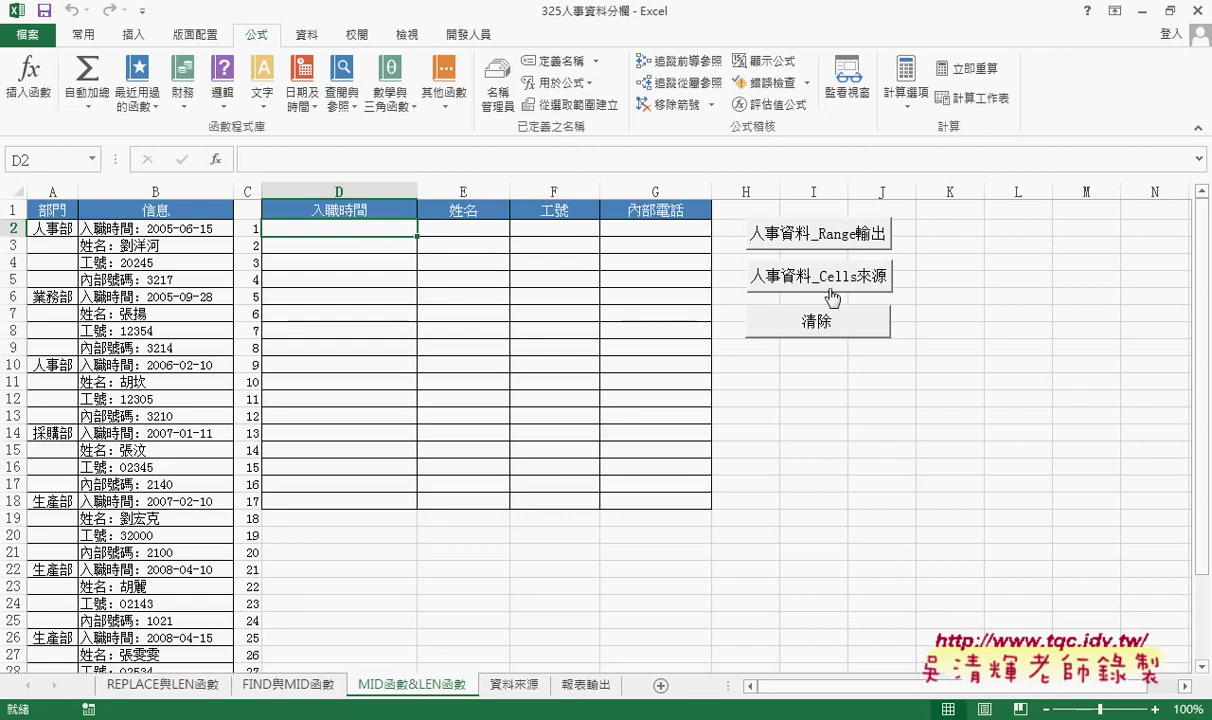
click(155, 191)
drag(155, 191, 155, 186)
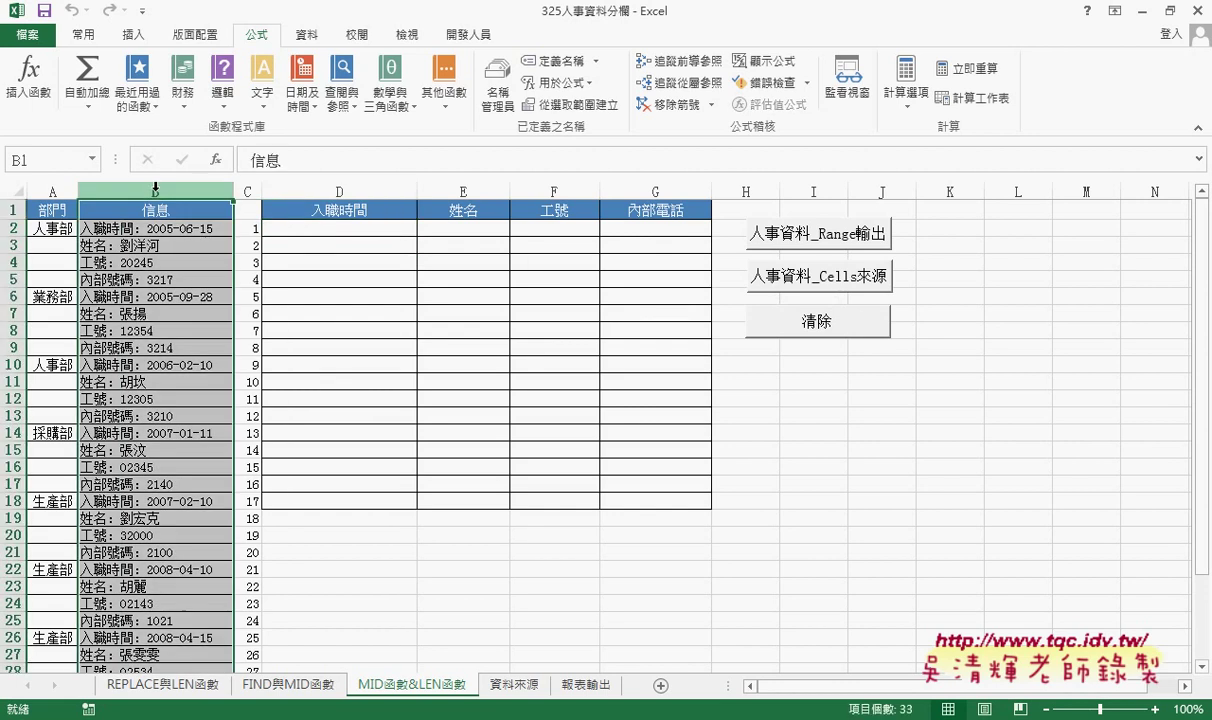
click(12, 228)
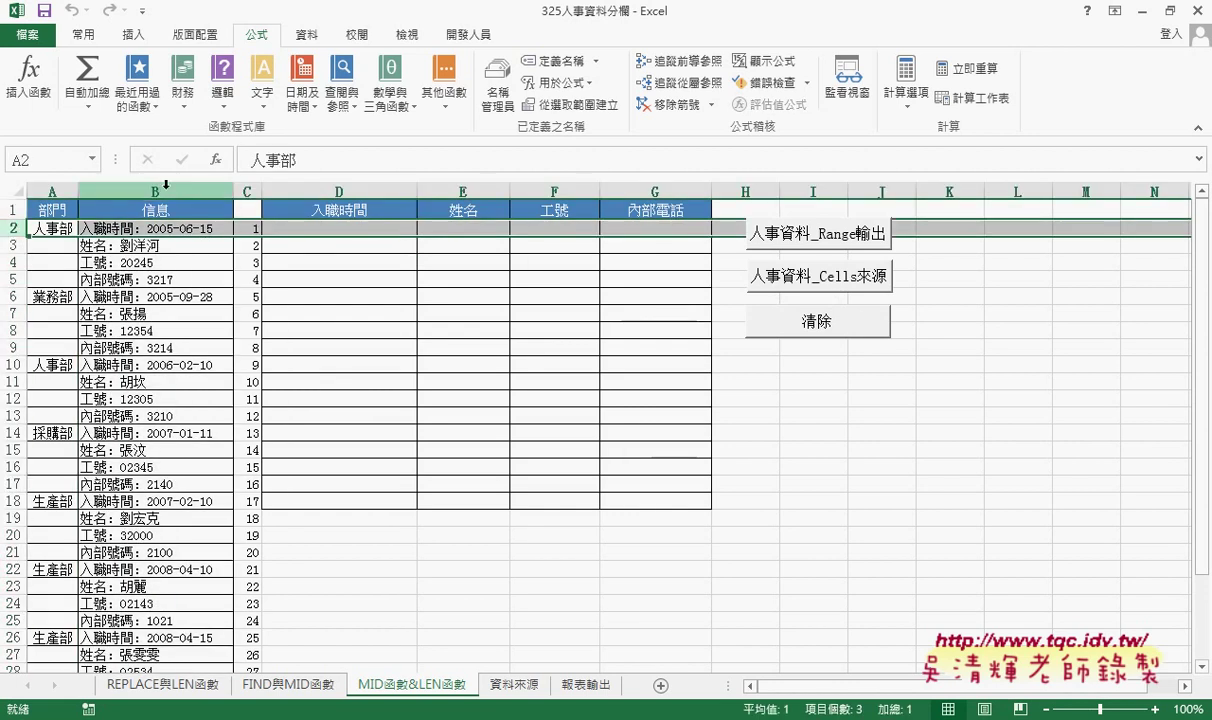
scroll(161, 450, down, 4)
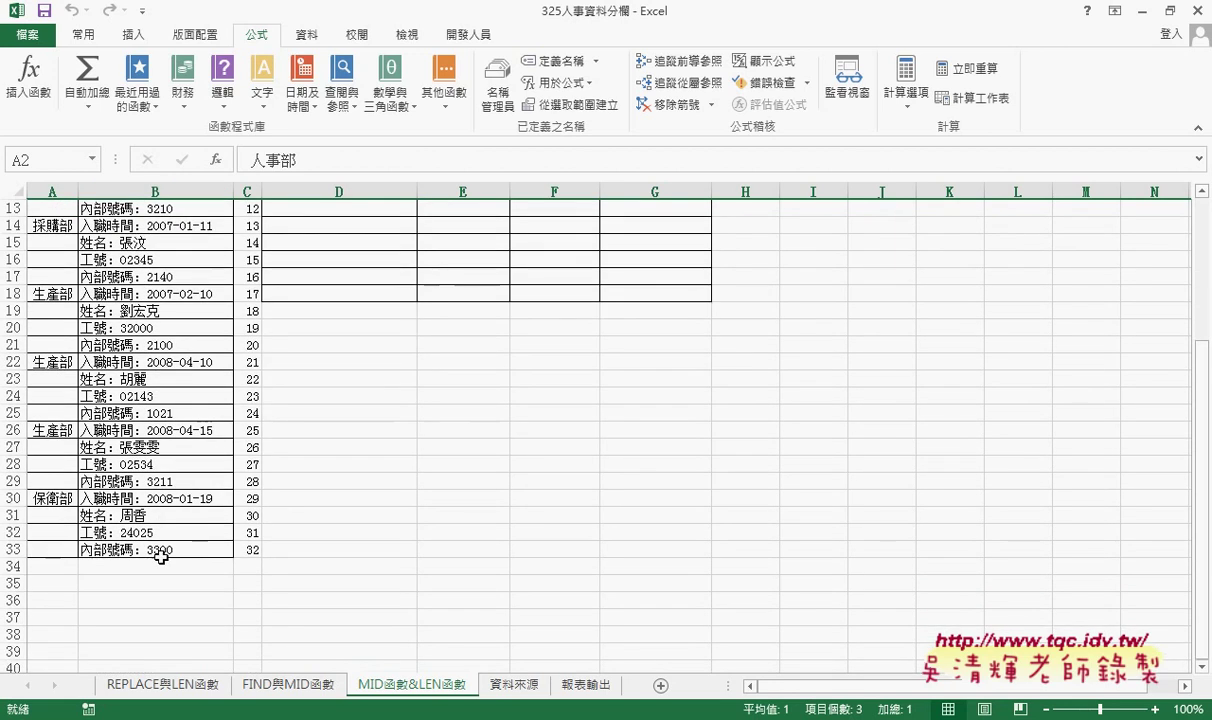
click(161, 550)
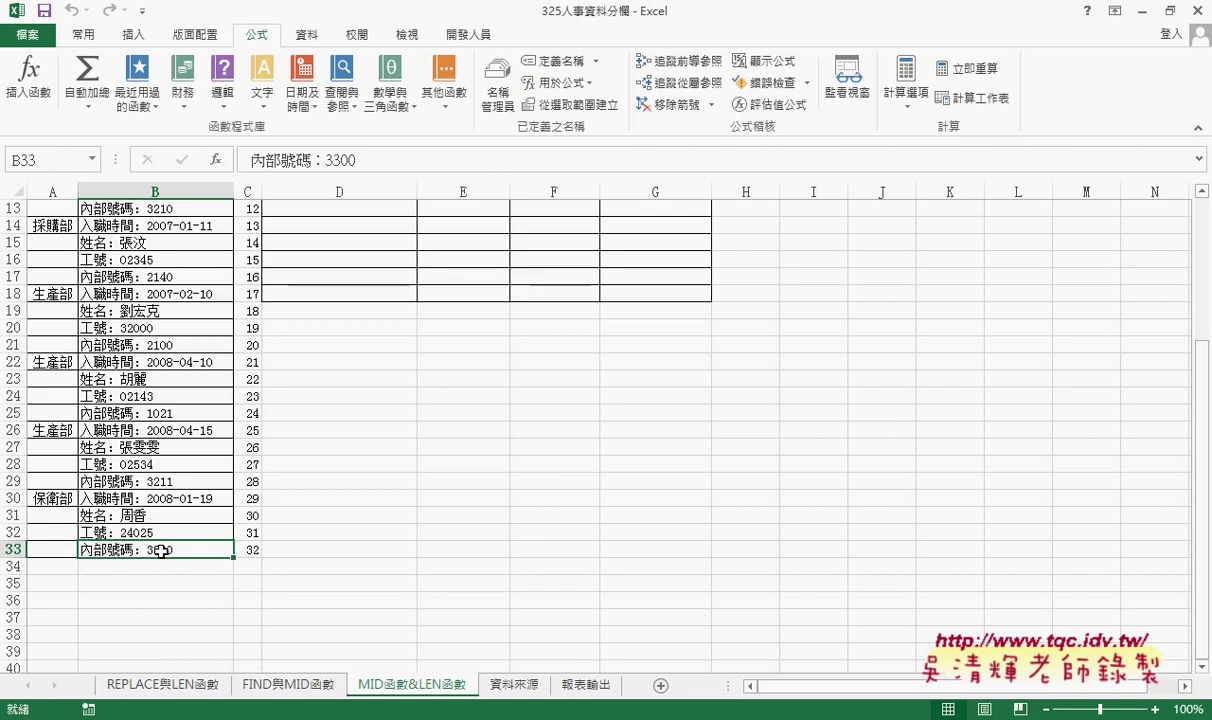
scroll(161, 550, up, 2)
scroll(161, 550, up, 2)
click(194, 229)
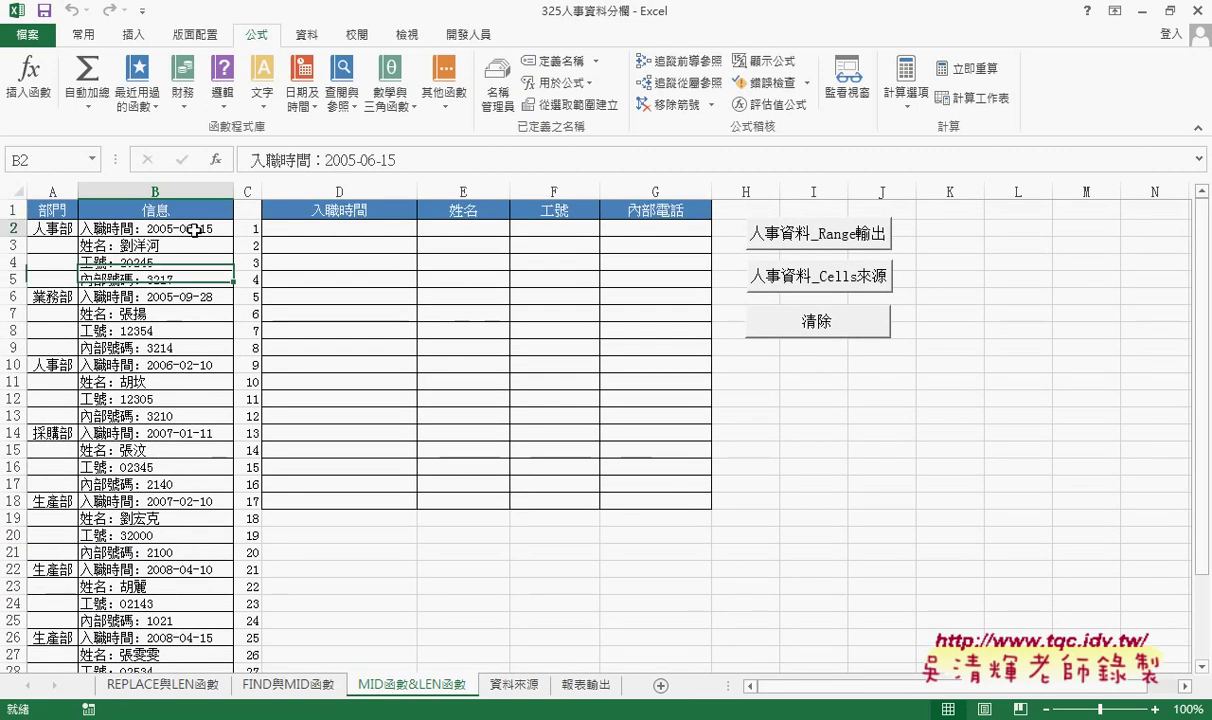
key(ctrl+Down)
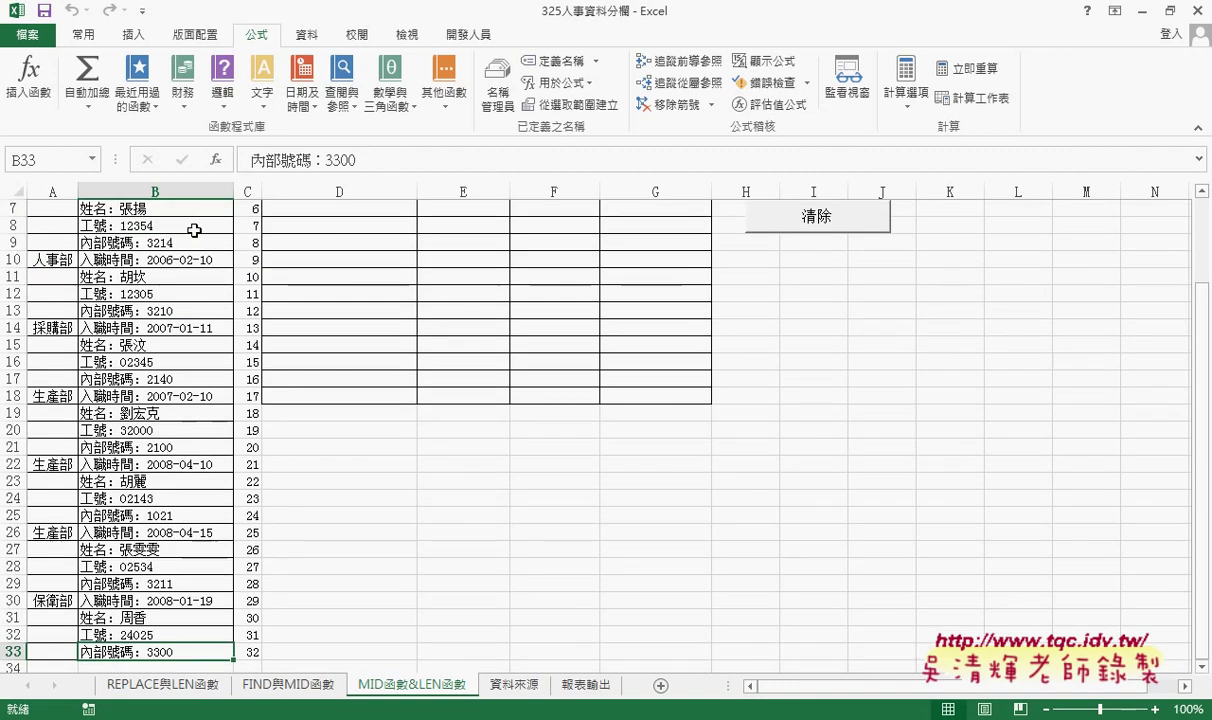
scroll(194, 230, up, 2)
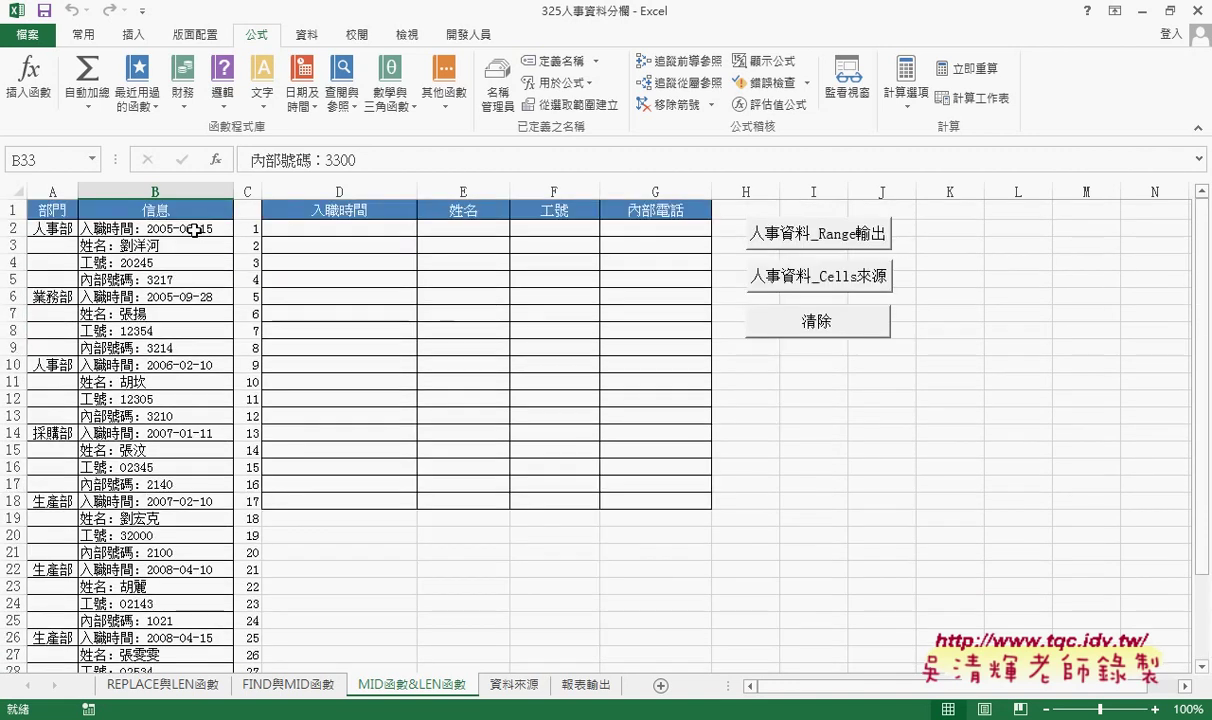
click(194, 229)
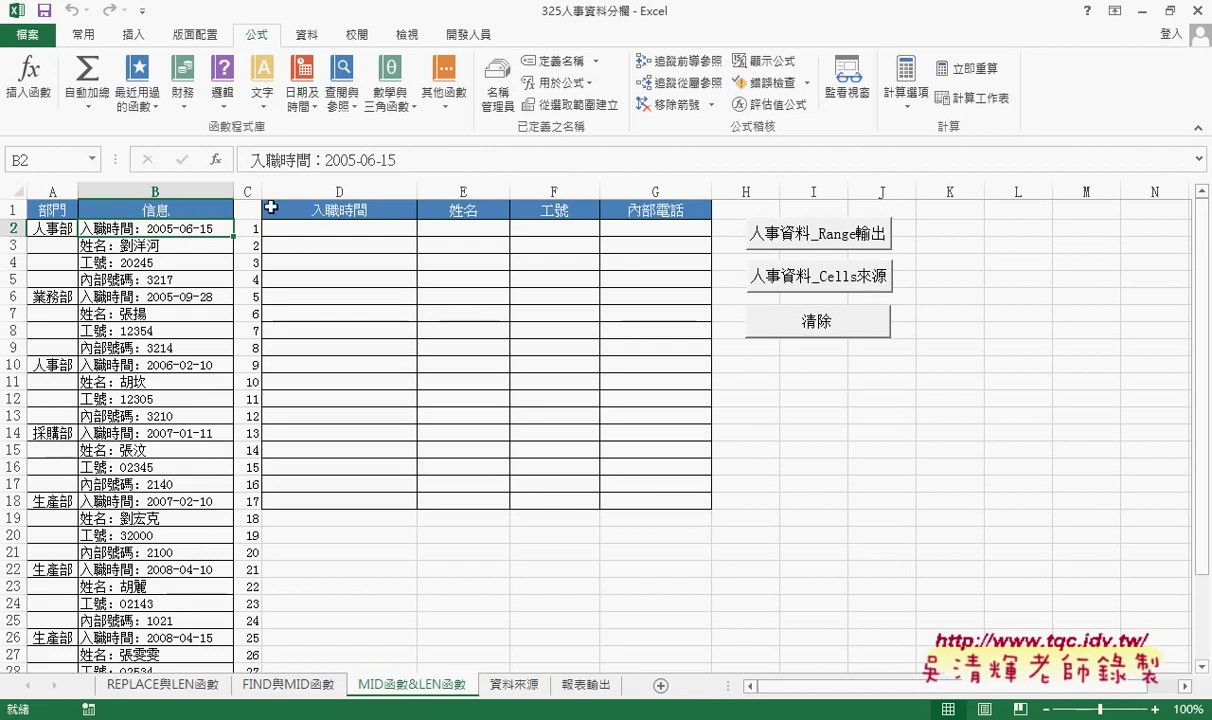
click(326, 229)
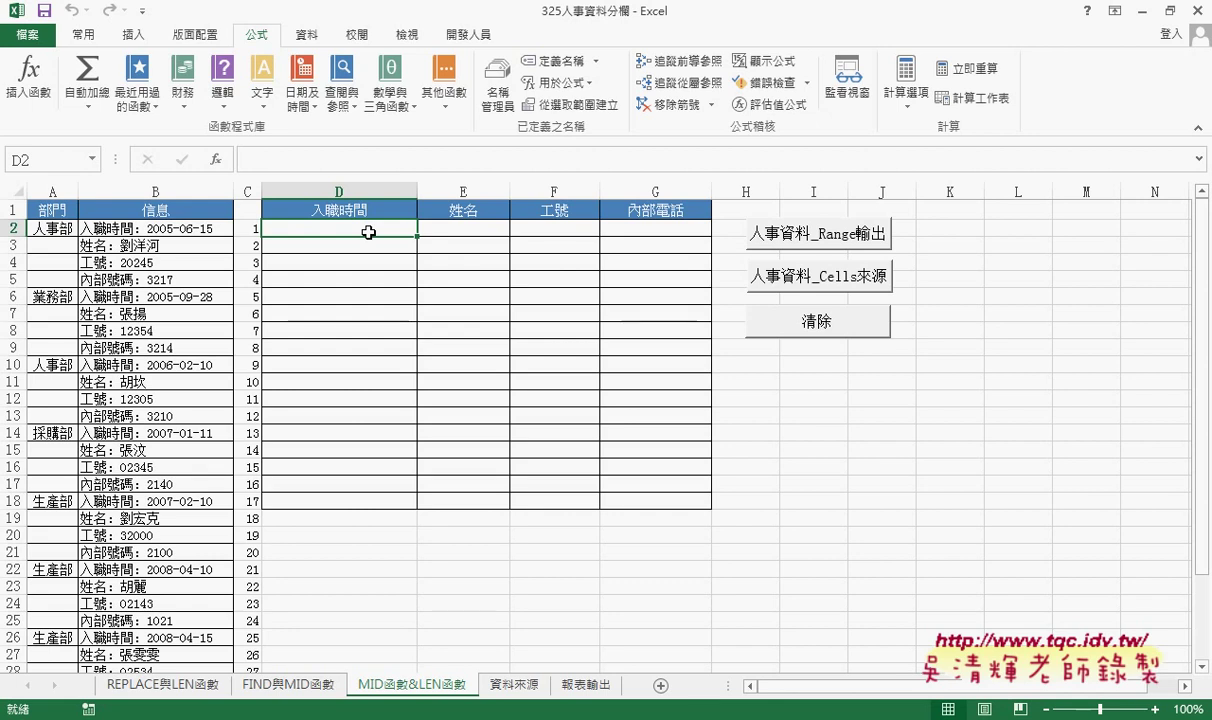
- Open the macro assigned to the 人事資料_Cells來源 button in the VBA editor
right_click(831, 280)
click(880, 430)
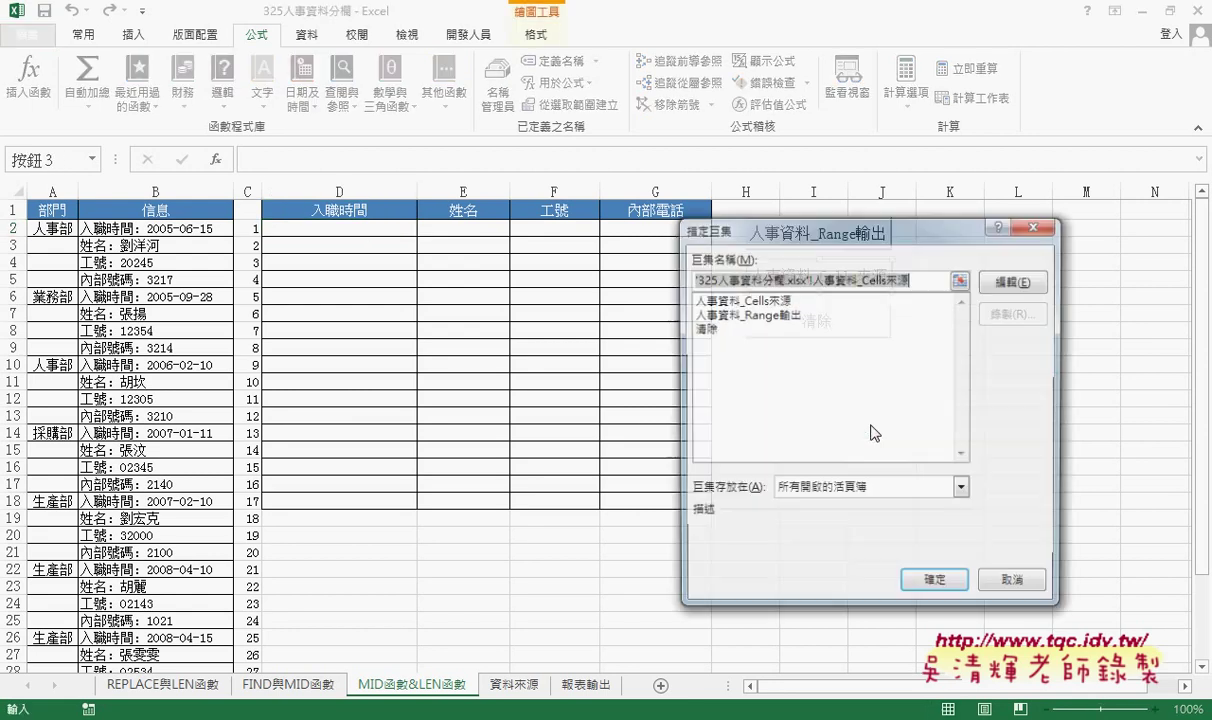
click(1012, 281)
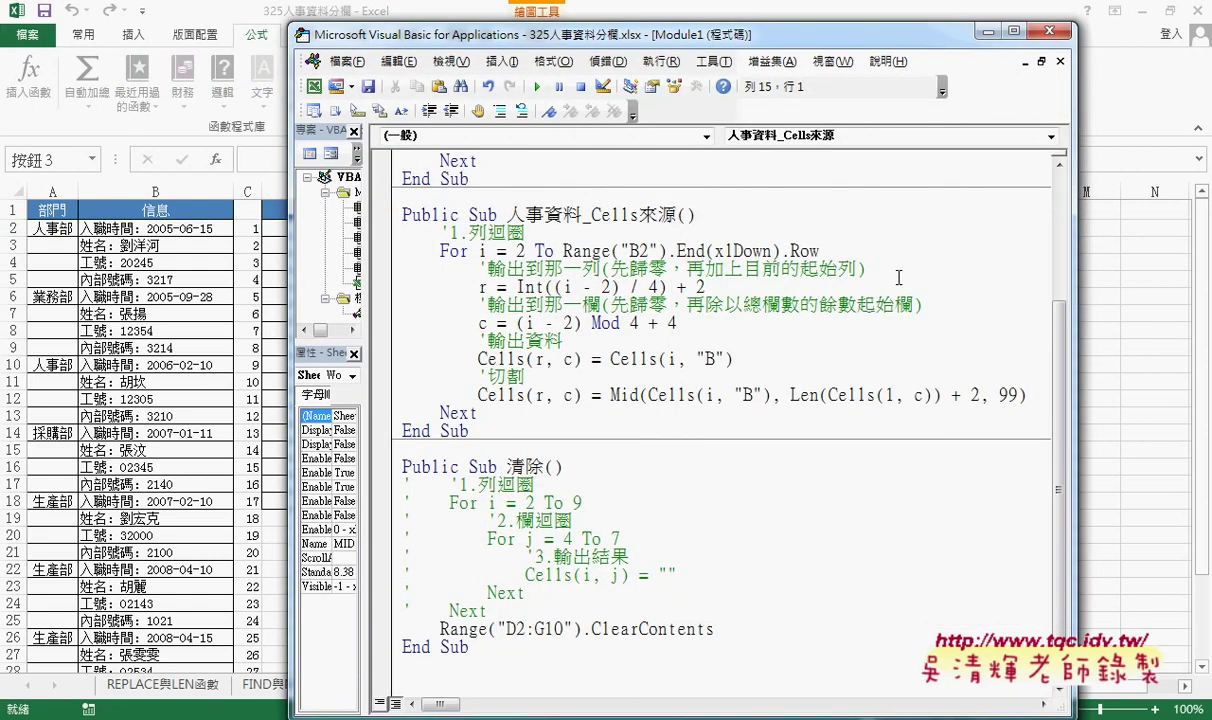
- Reposition and widen the VBA code window so the macro is fully readable
drag(660, 40, 527, 24)
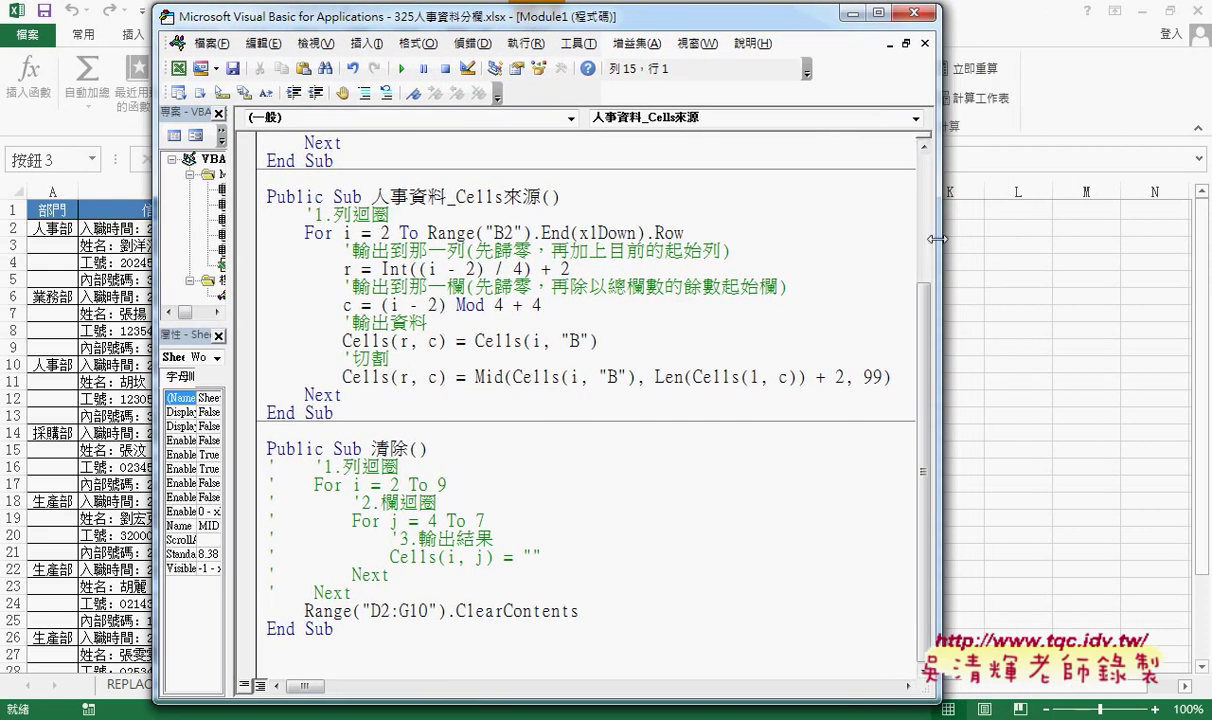
drag(940, 244, 1070, 246)
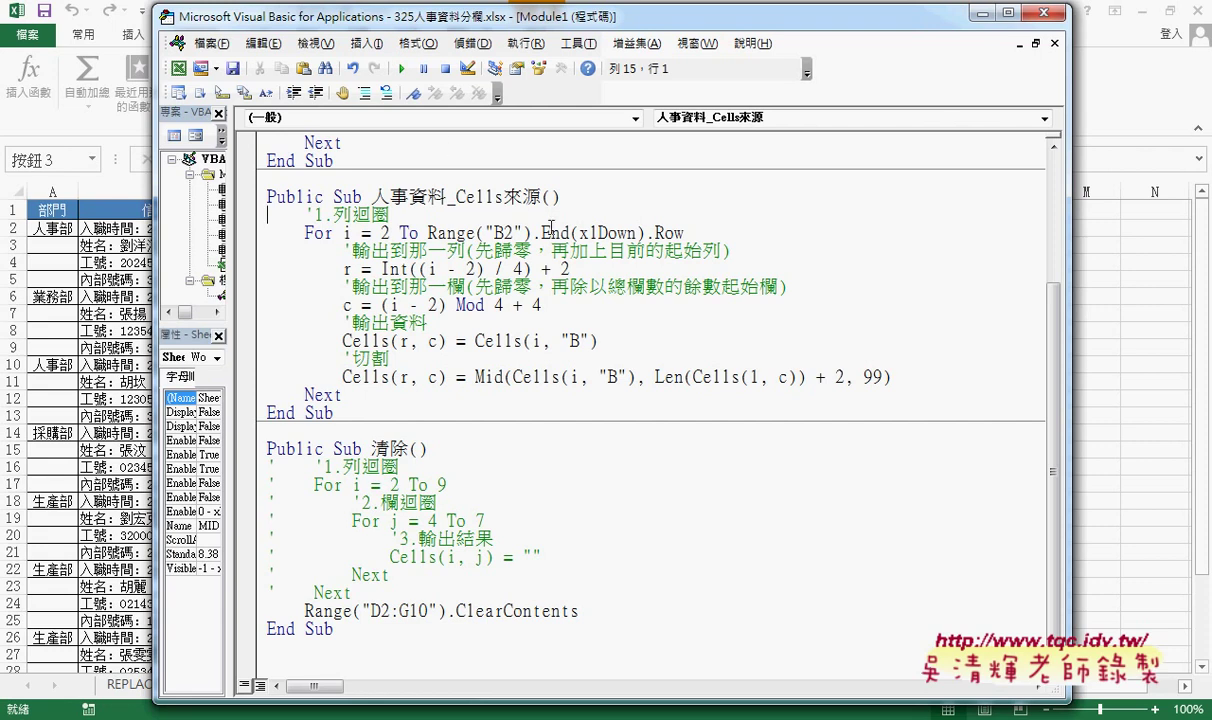
drag(529, 22, 756, 21)
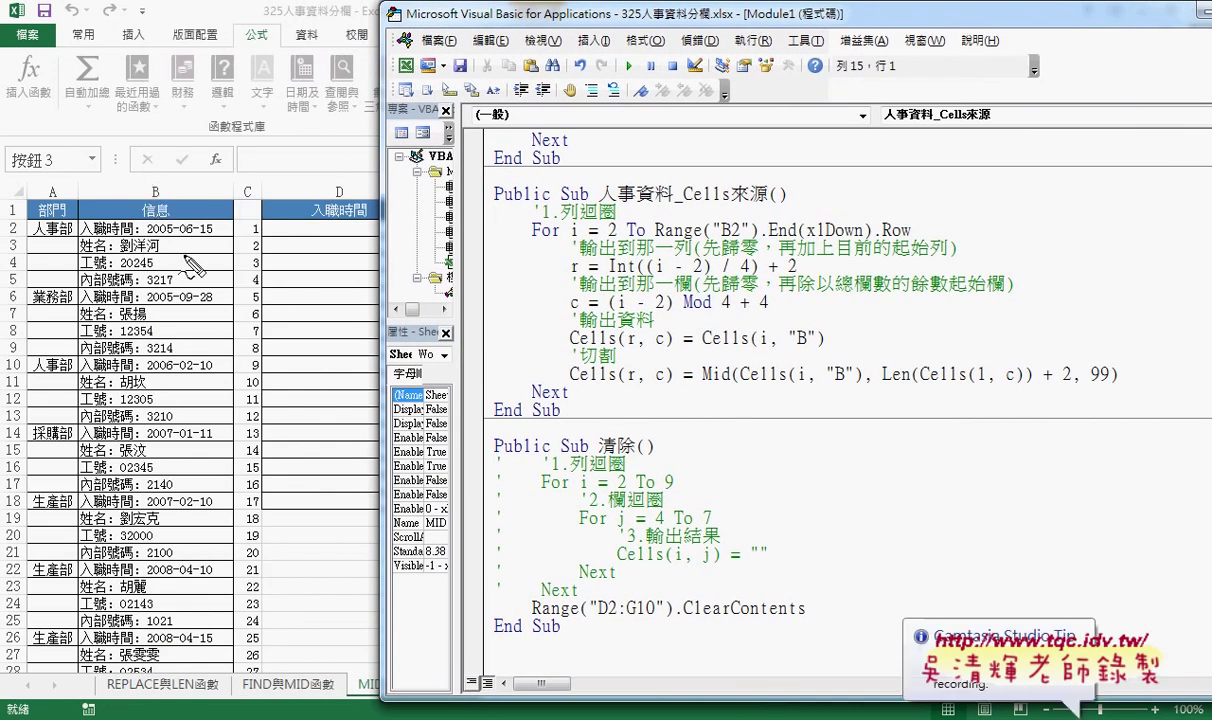
- Mark in red the For loop, column B's entries, End(xlDown) and the Cells(i, "B") source
drag(531, 241, 908, 241)
mouse_move(166, 228)
mouse_down()
mouse_move(166, 322)
mouse_move(190, 290)
mouse_up()
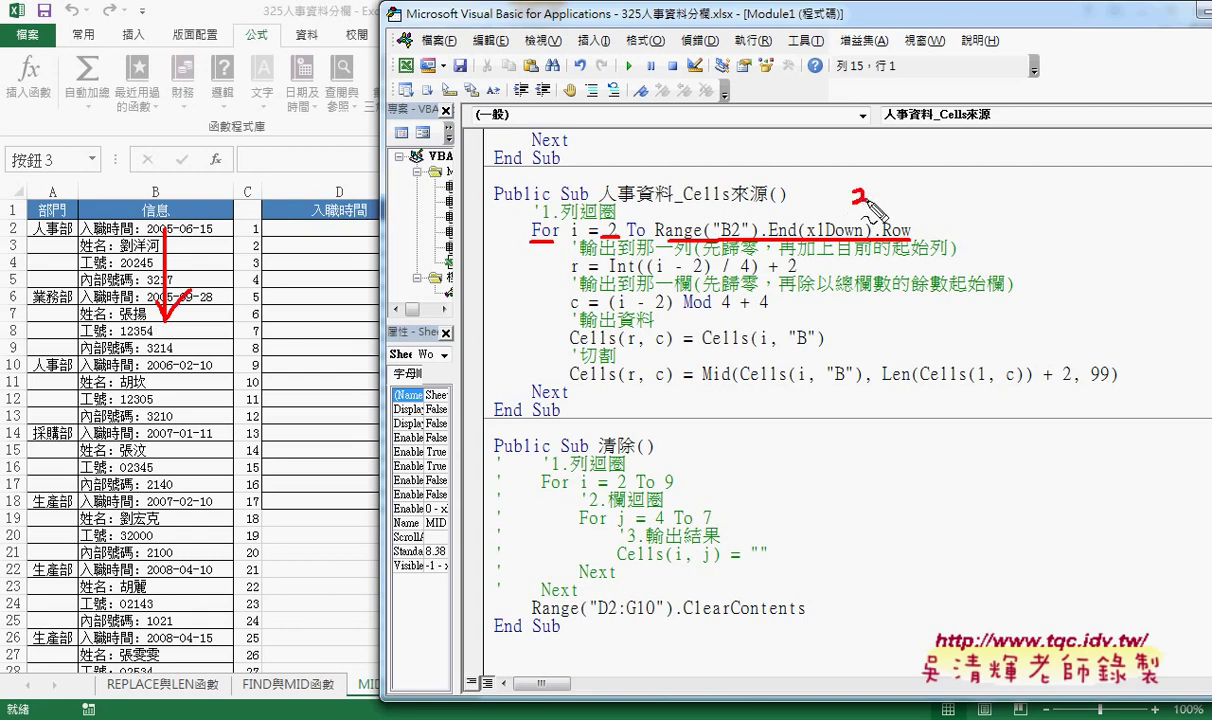
mouse_move(853, 192)
mouse_down()
mouse_move(855, 213)
mouse_move(870, 213)
mouse_up()
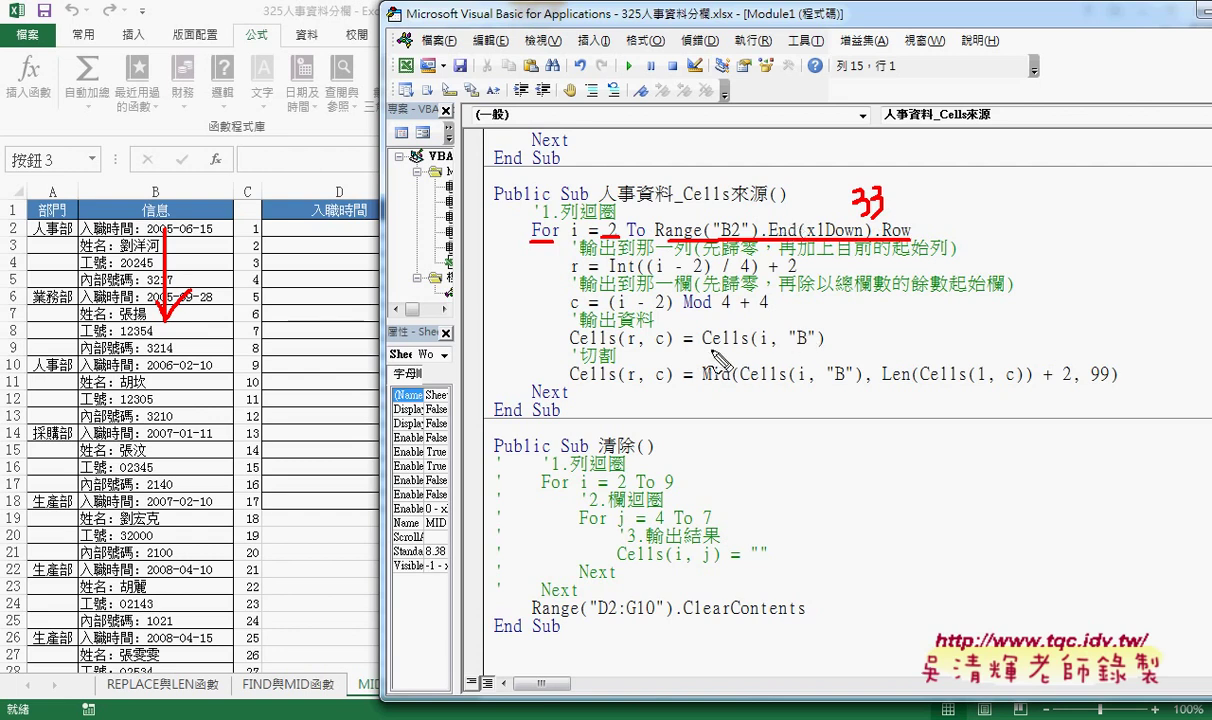
mouse_move(703, 348)
mouse_down()
mouse_move(823, 346)
mouse_move(776, 352)
mouse_up()
drag(802, 352, 823, 351)
mouse_move(211, 238)
mouse_down()
mouse_move(115, 227)
mouse_move(279, 217)
mouse_up()
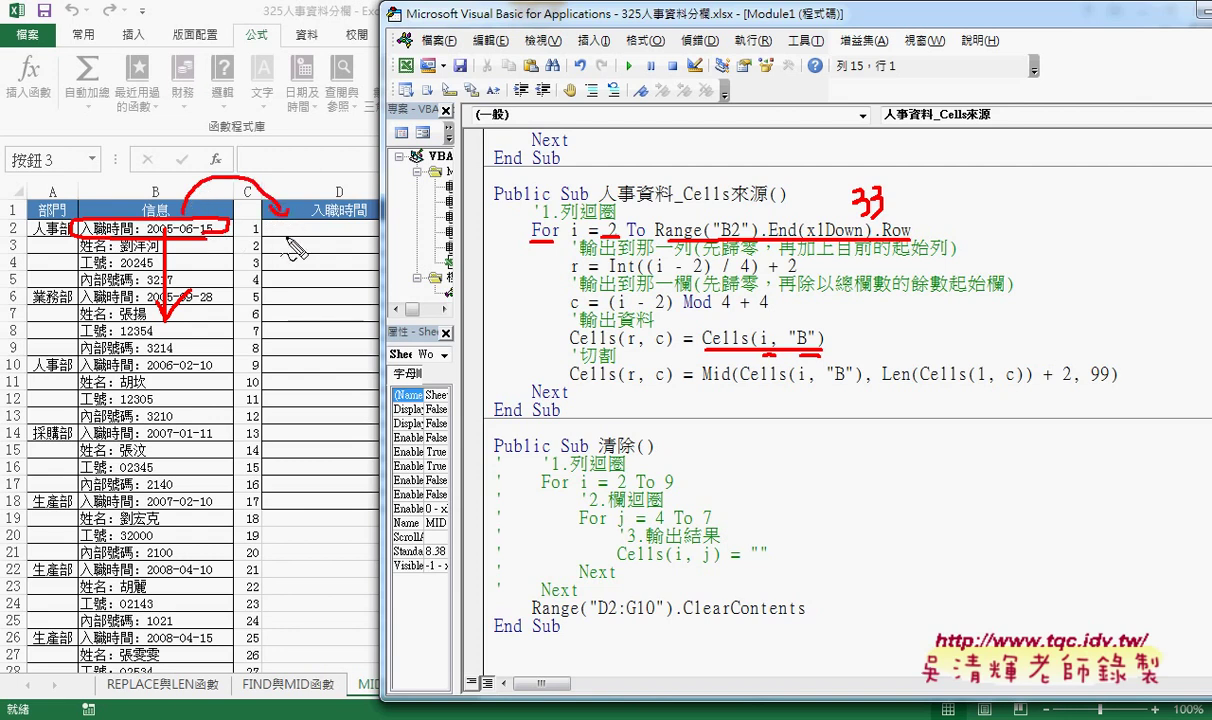
- Circle row 2, underline r and c in Cells(r, c), and tick the row calculation line
mouse_move(570, 351)
mouse_down()
mouse_move(667, 350)
mouse_move(634, 349)
mouse_up()
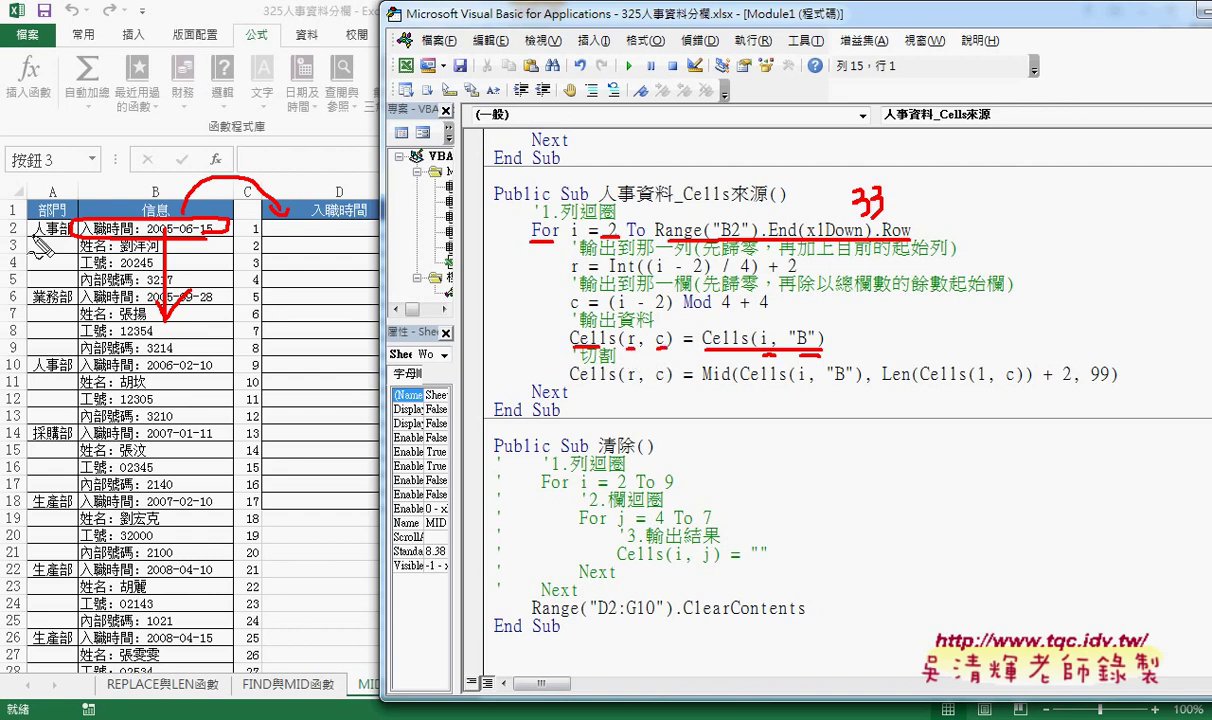
drag(20, 222, 12, 220)
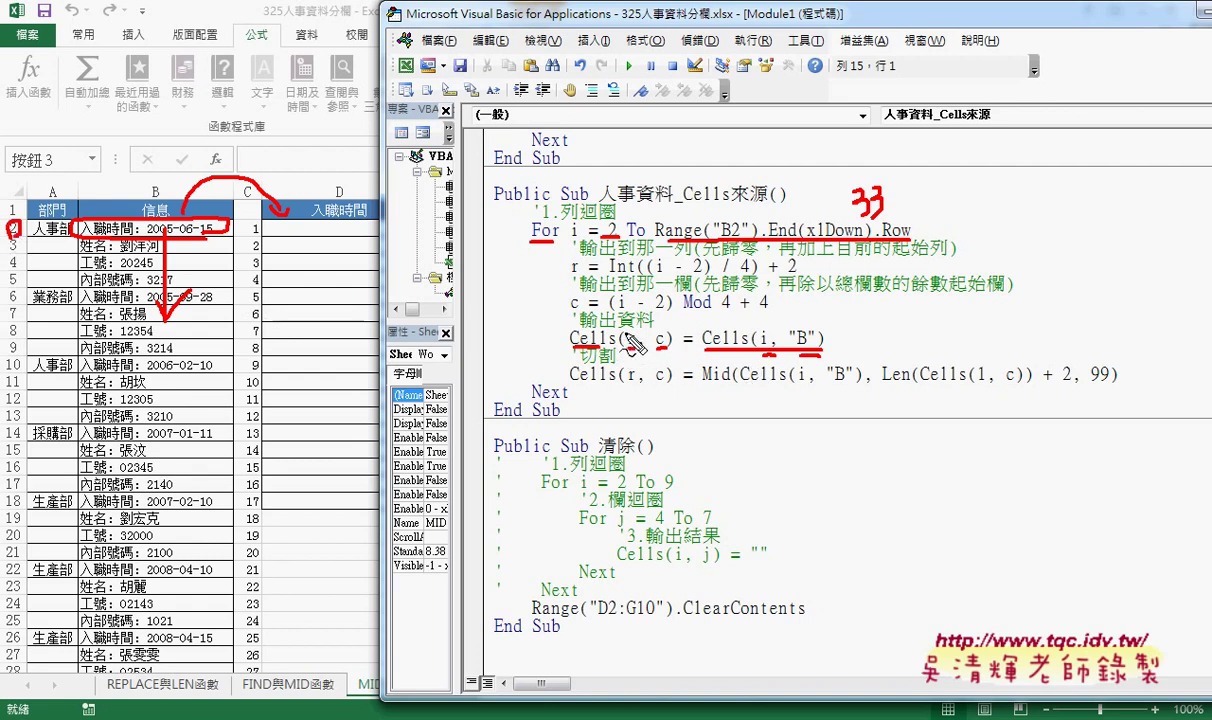
drag(626, 352, 668, 352)
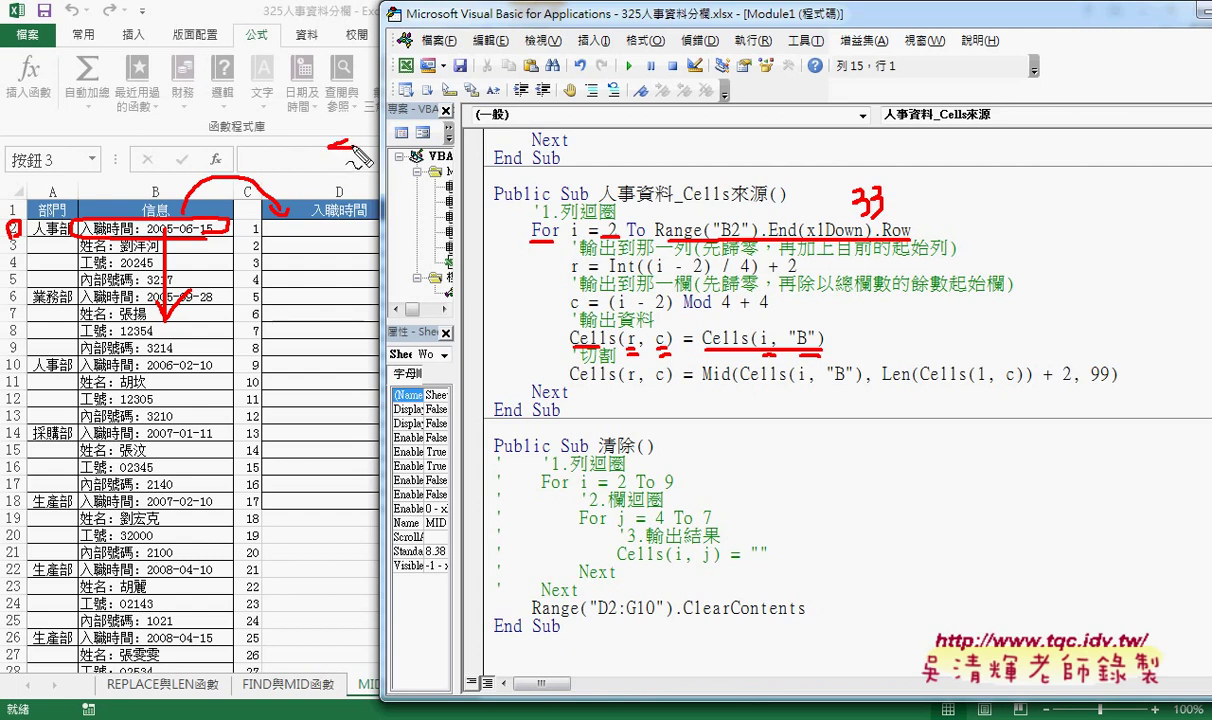
drag(330, 150, 357, 147)
drag(344, 141, 343, 166)
mouse_move(554, 264)
mouse_down()
mouse_move(567, 261)
mouse_move(556, 303)
mouse_up()
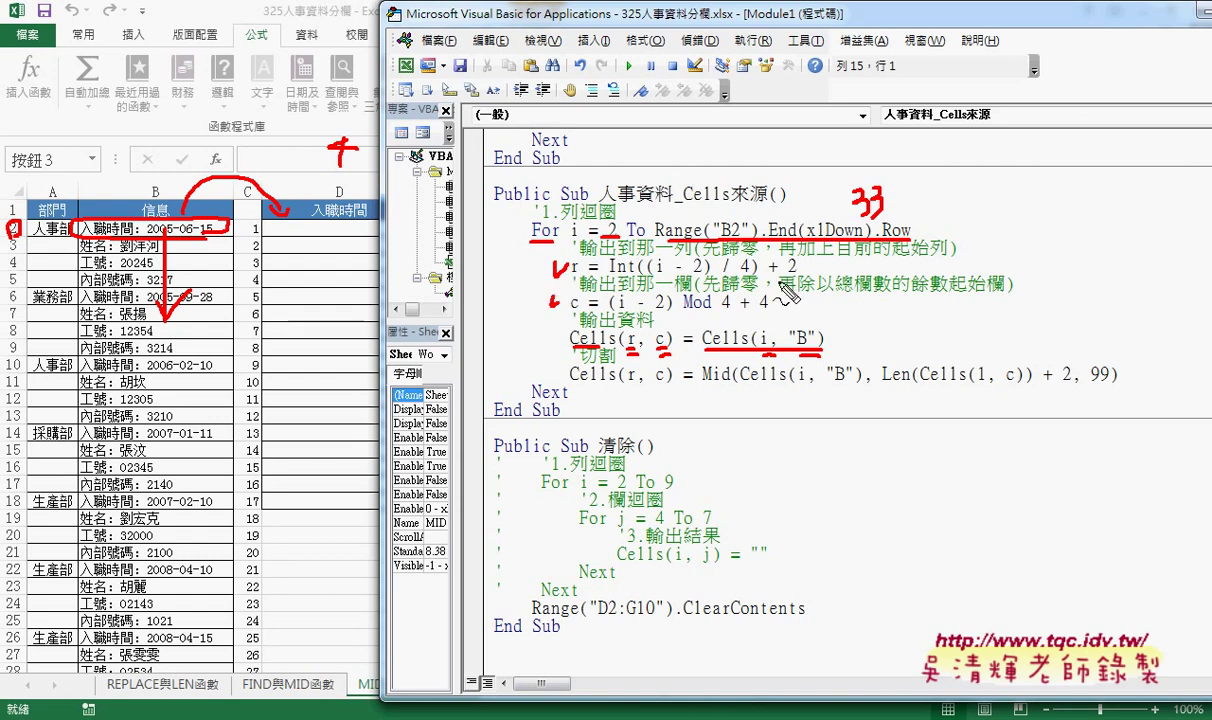
- Underline + 2, (i - 2) and the reset-to-zero comment in r = Int((i - 2) / 4) + 2
drag(766, 278, 799, 280)
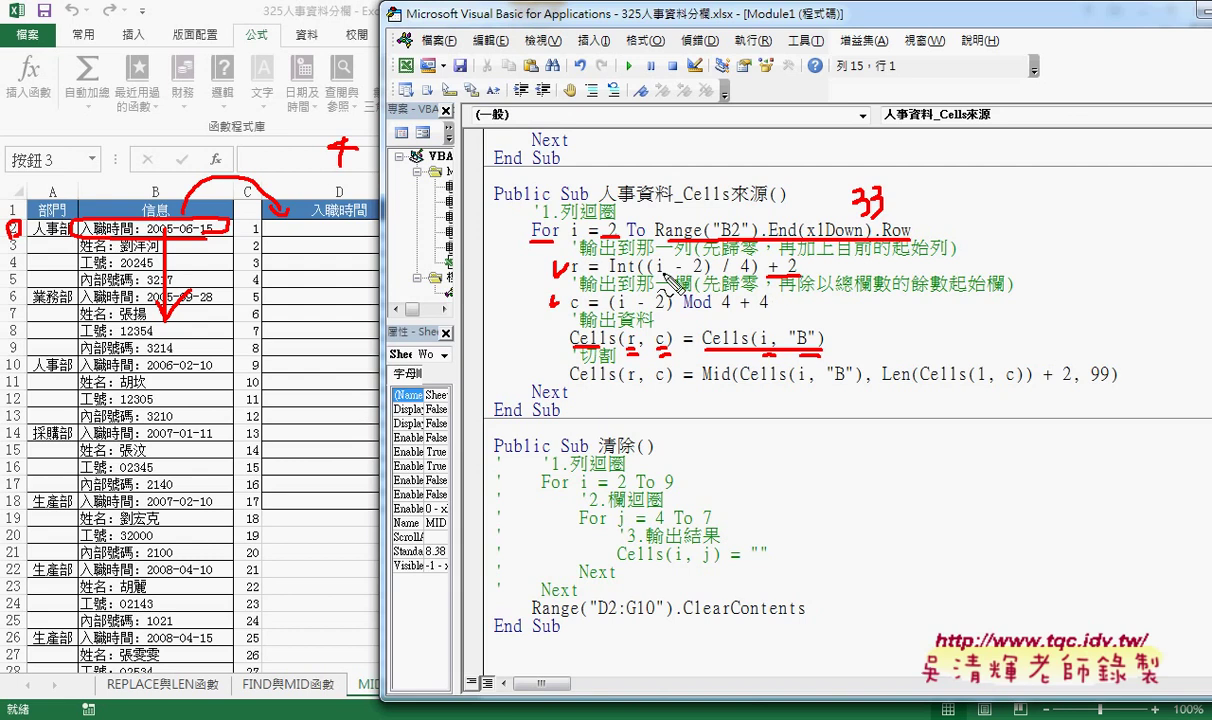
drag(616, 285, 682, 285)
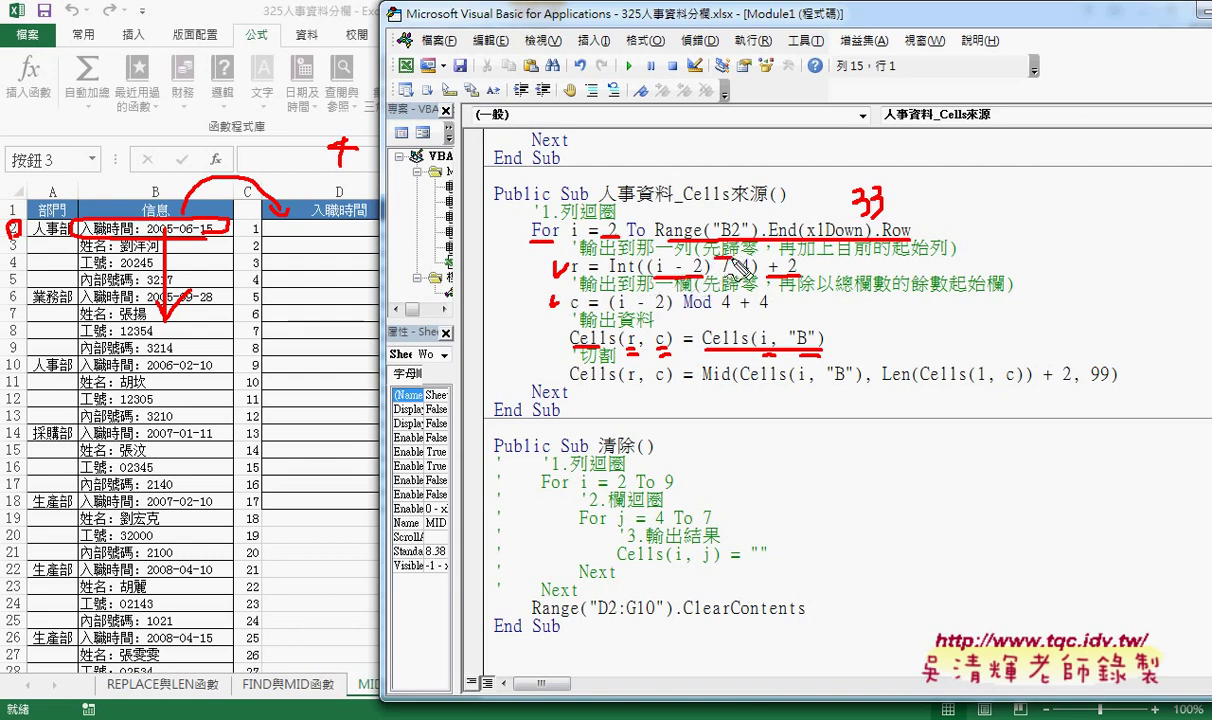
mouse_move(716, 258)
mouse_down()
mouse_move(750, 258)
mouse_move(747, 278)
mouse_up()
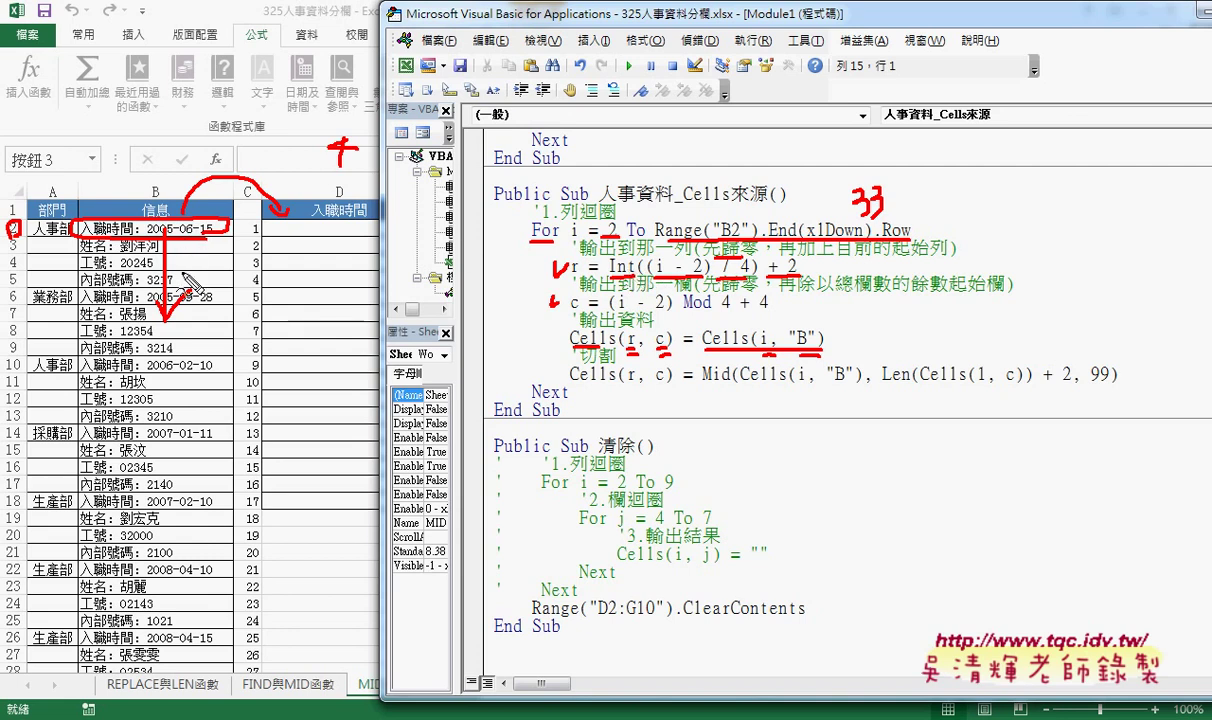
- Draw a line at row 5 ending the first record, then underline / 4 and c
drag(165, 287, 250, 287)
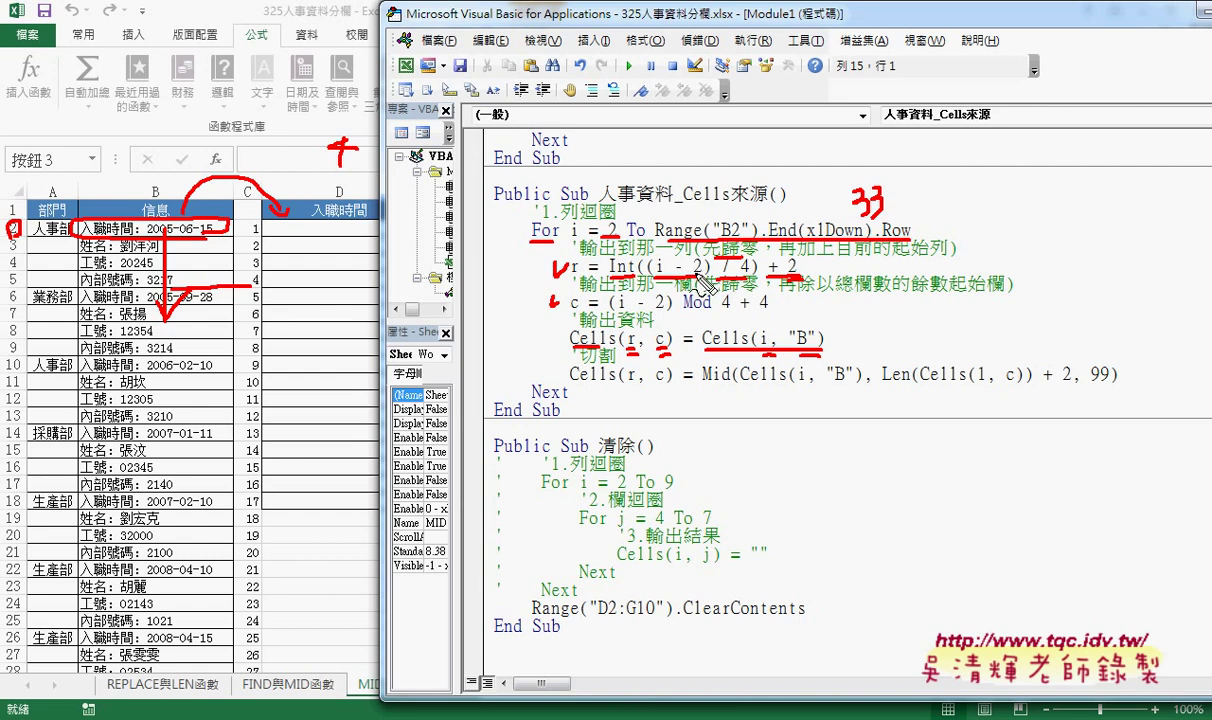
drag(705, 284, 748, 292)
drag(566, 316, 580, 316)
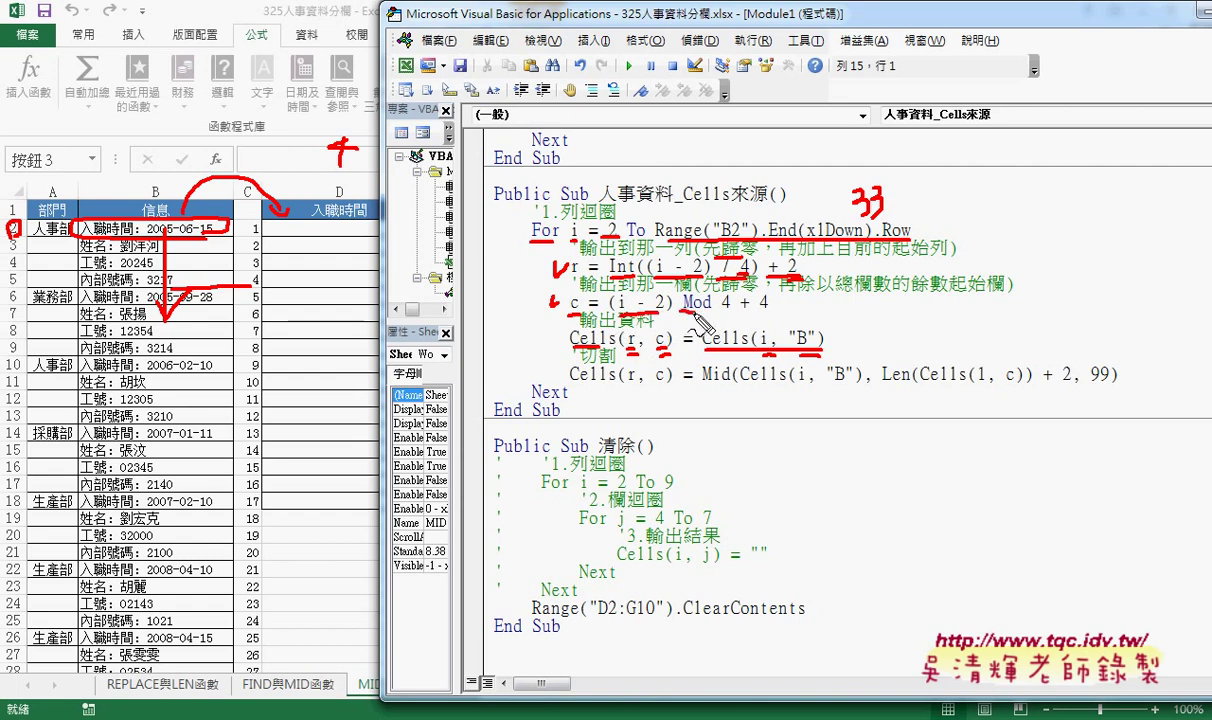
- Underline Mod, circle the minus in (i - 2), and mark the final + 4 offset
drag(682, 312, 711, 313)
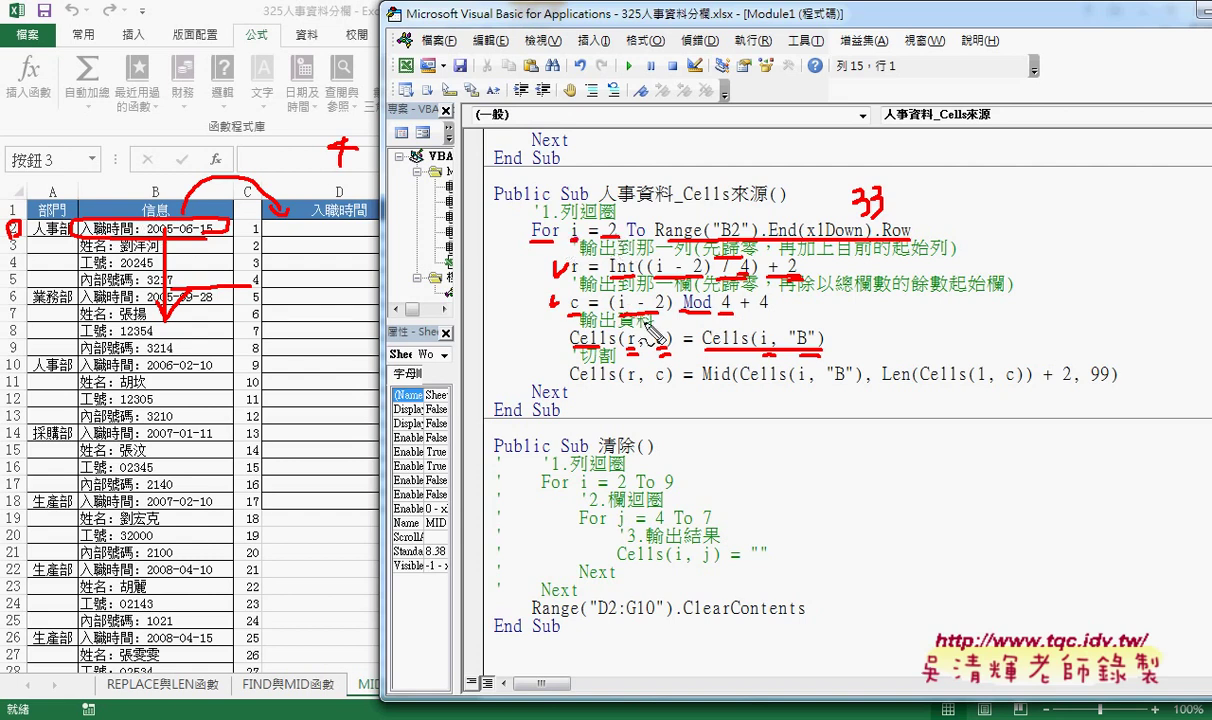
drag(636, 291, 634, 293)
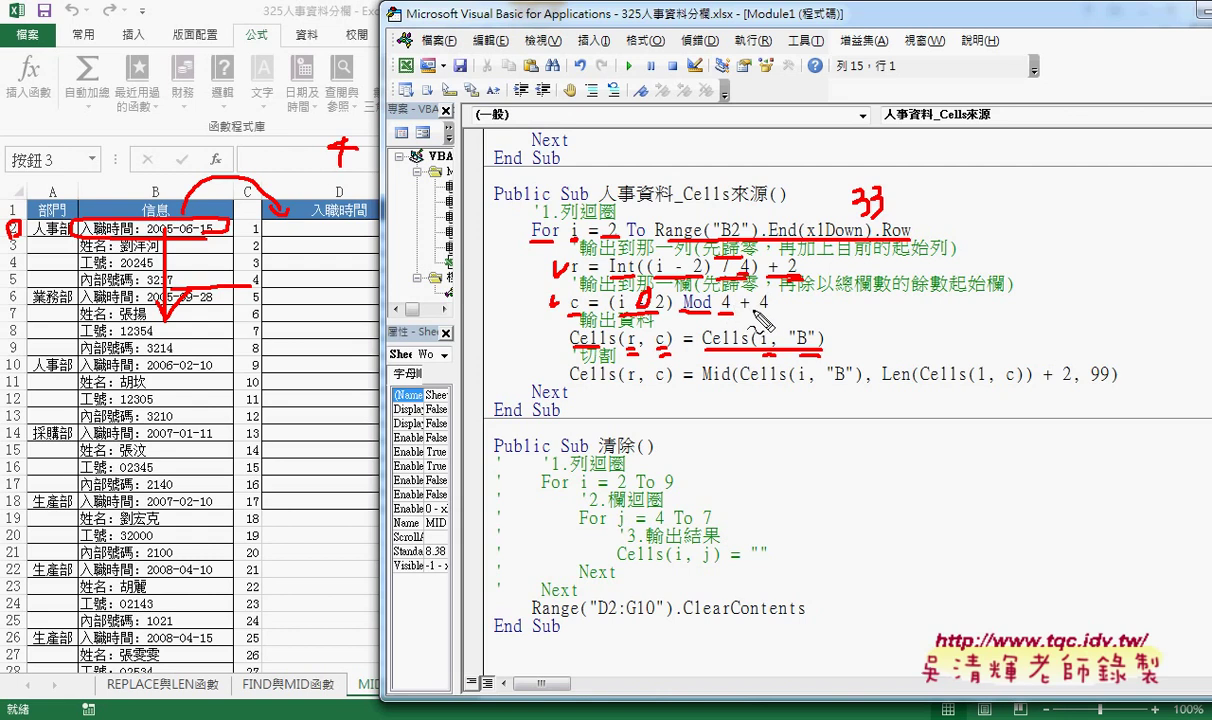
drag(757, 313, 806, 351)
- Erase the pen marks, select i - 2, Mod 4 and + 4, and narrow the editor to reveal column E
key(Escape)
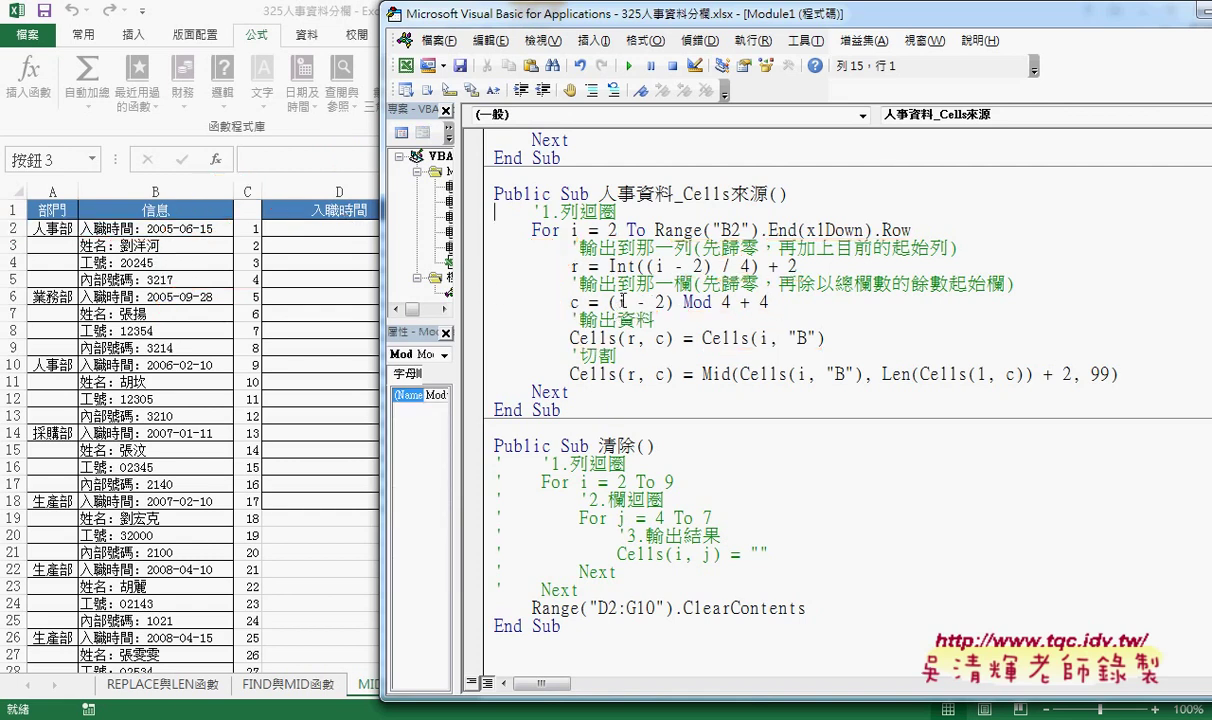
drag(668, 301, 617, 302)
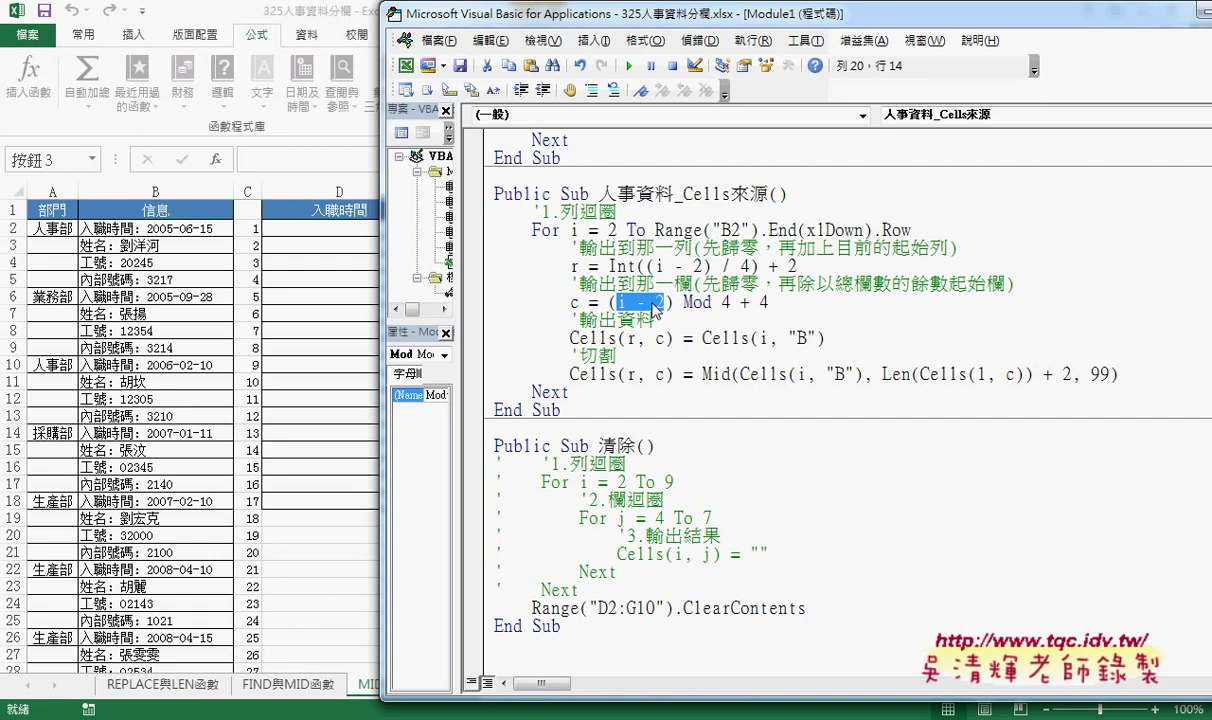
drag(731, 302, 608, 303)
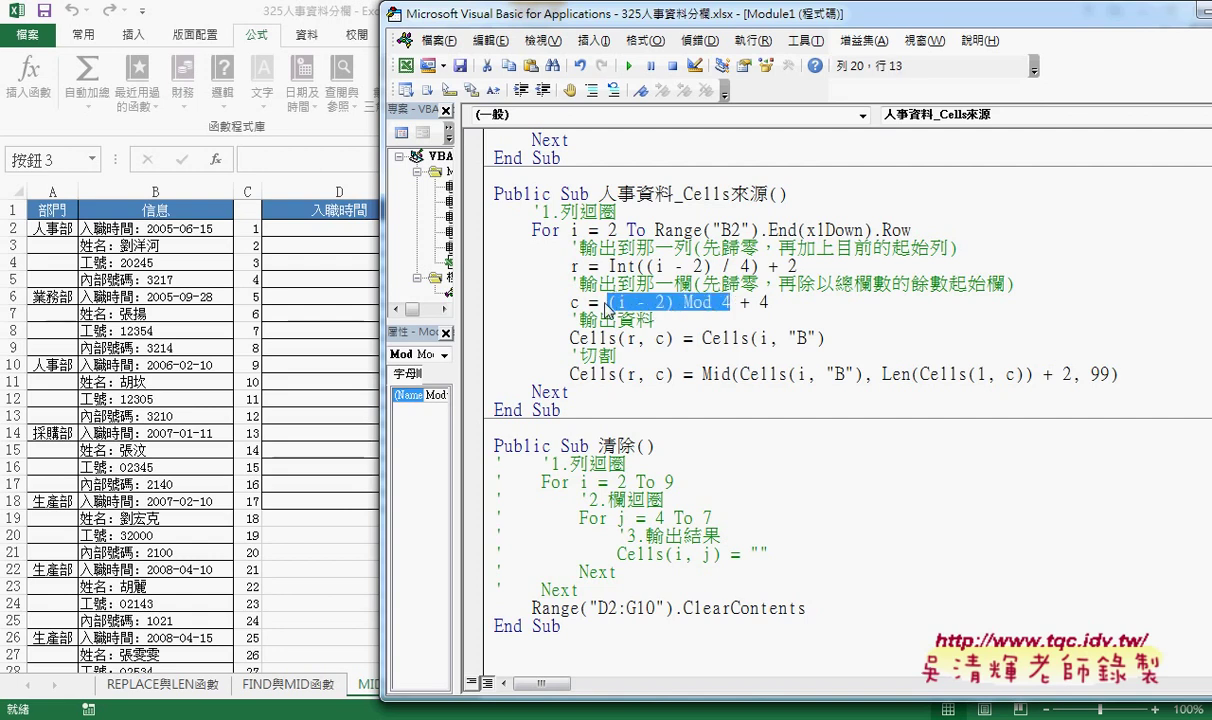
drag(768, 302, 740, 302)
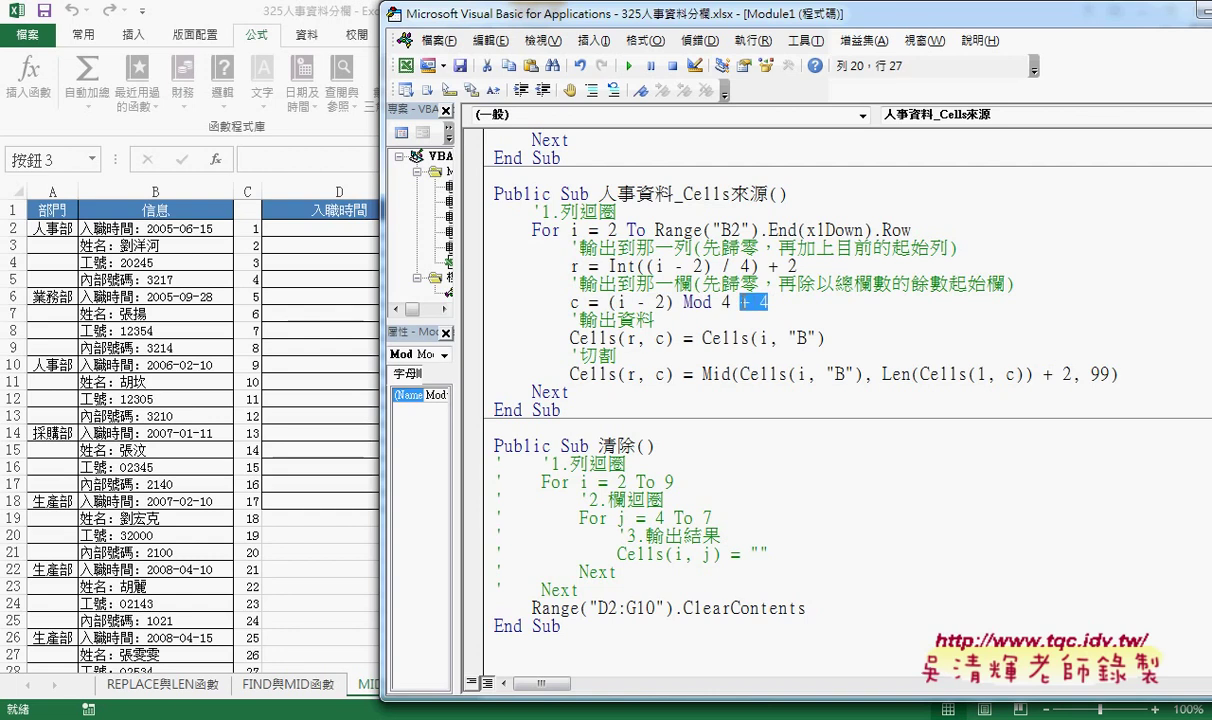
drag(381, 202, 515, 205)
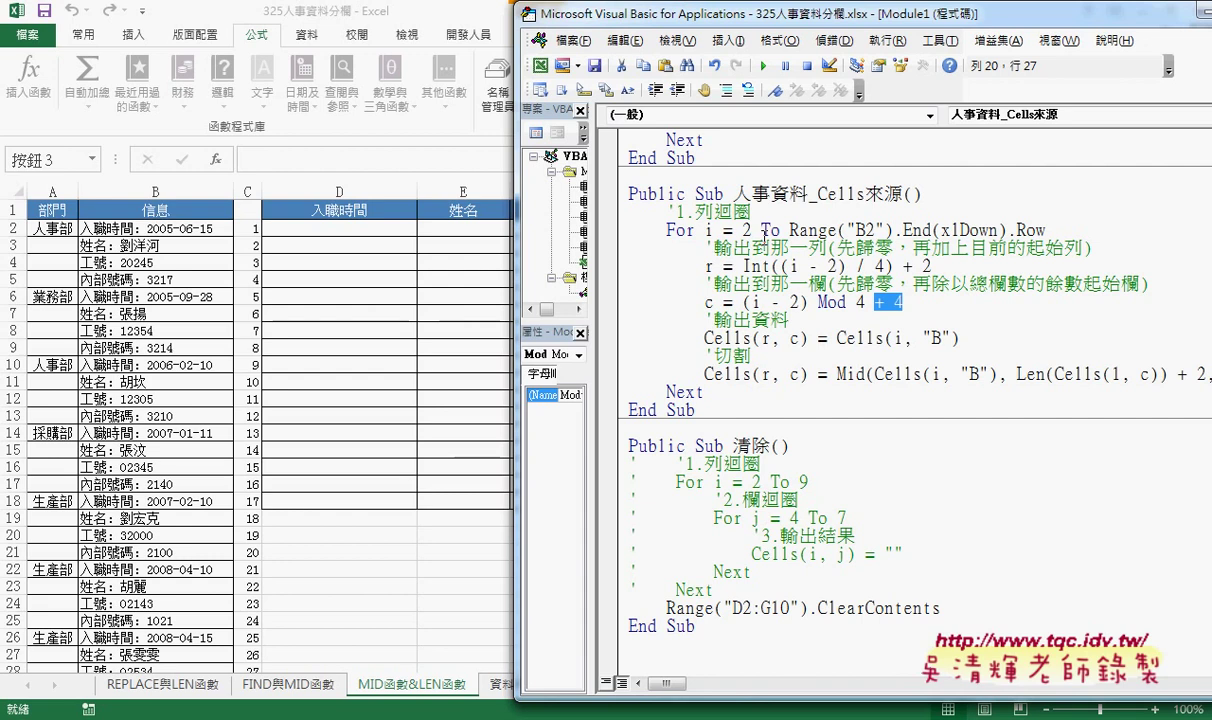
double_click(745, 230)
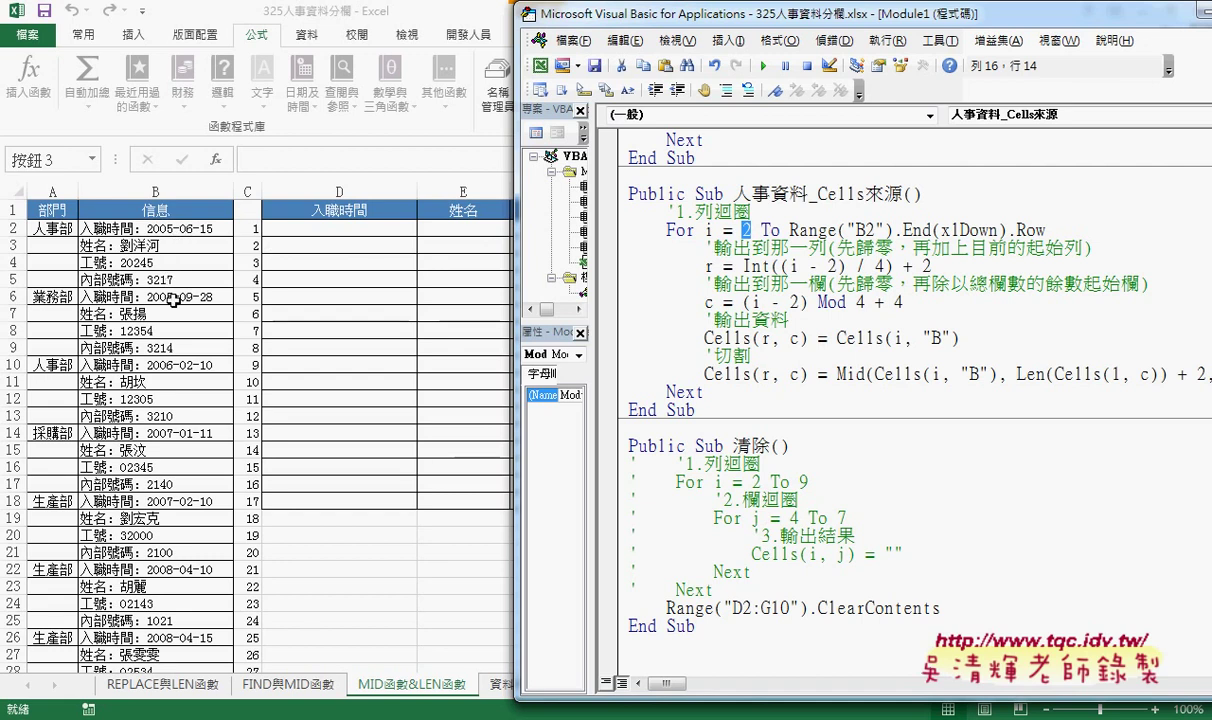
double_click(755, 302)
drag(755, 302, 797, 302)
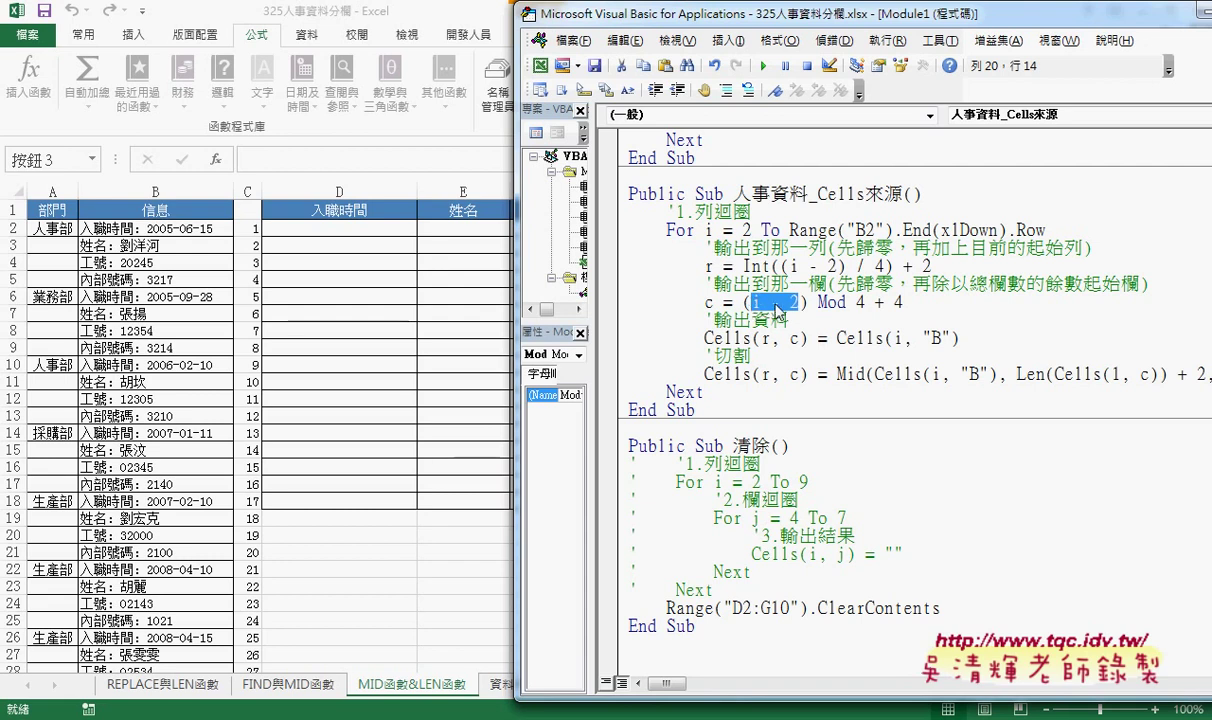
drag(865, 302, 742, 302)
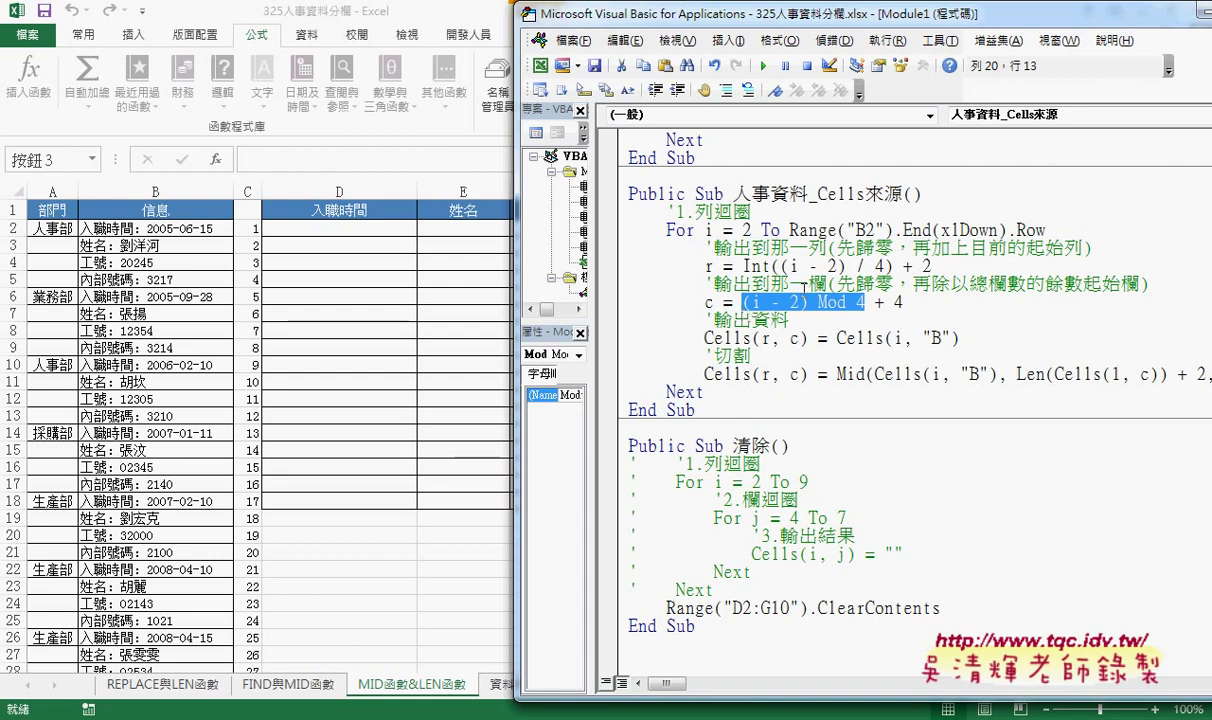
double_click(897, 302)
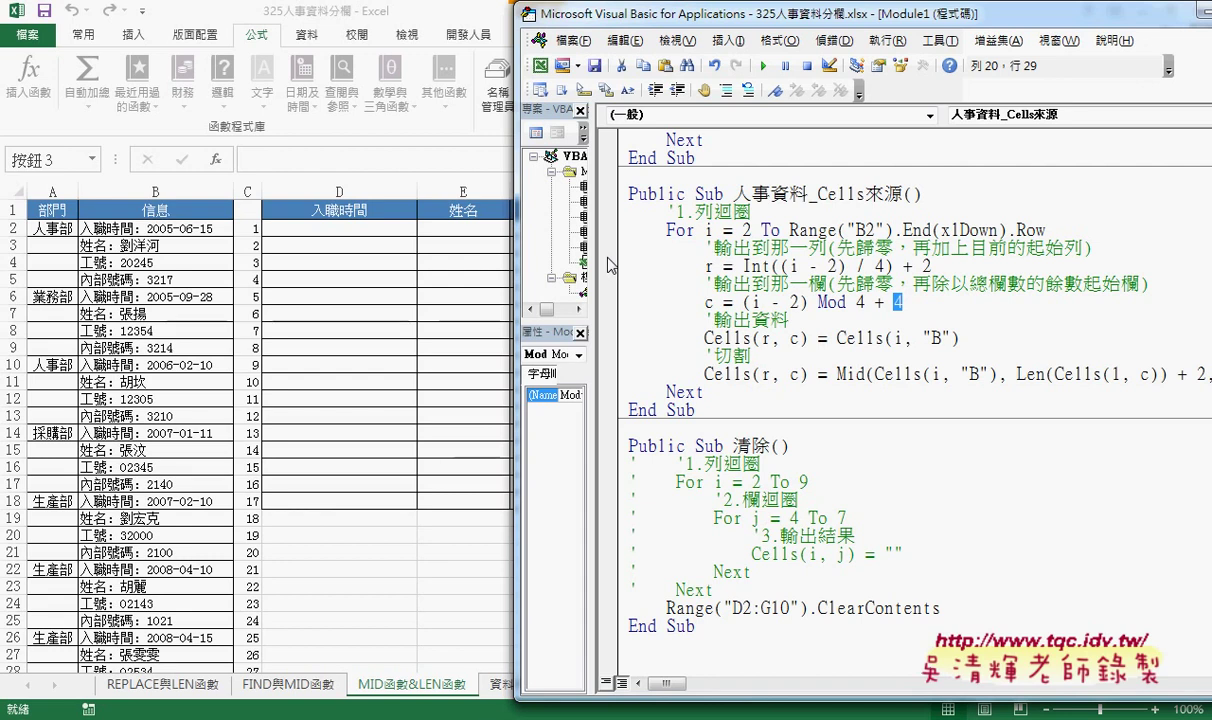
double_click(765, 338)
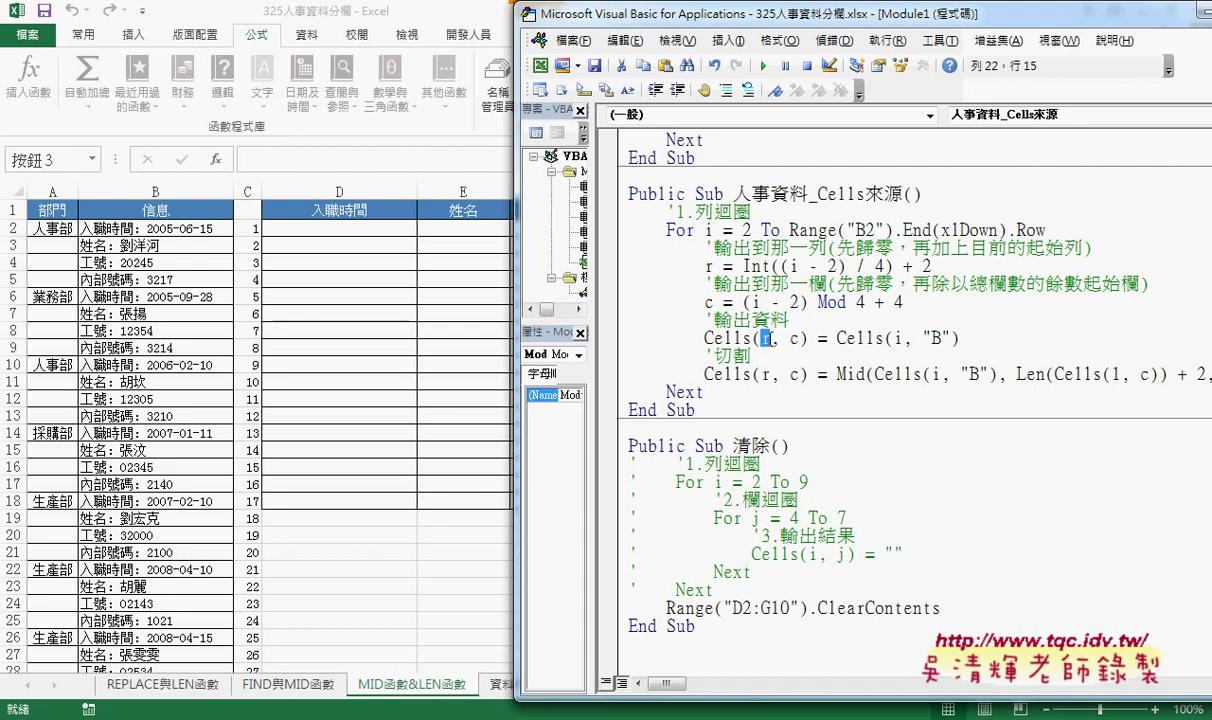